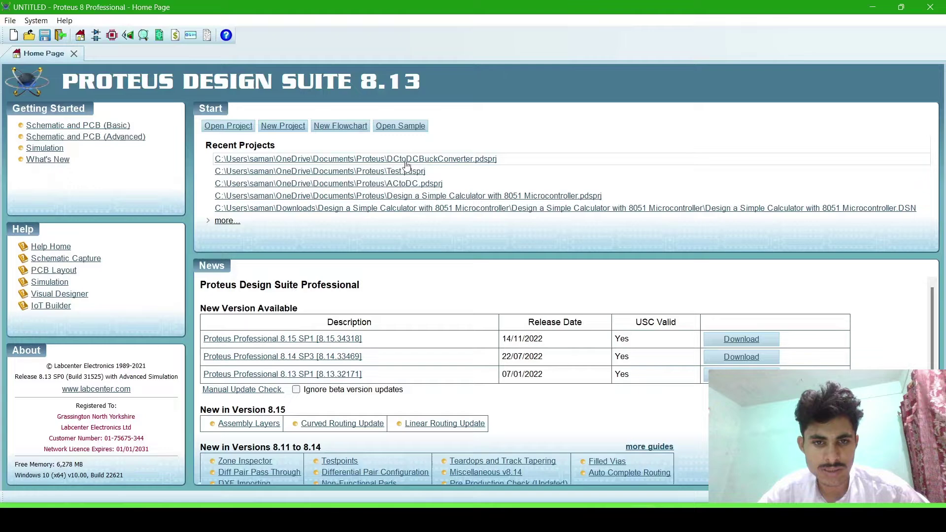
Step: Open DCtoDCBuckConverter.pdsprj from the Recent Projects list on the Home Page
{"action": "left_click", "coordinate": [353, 160]}
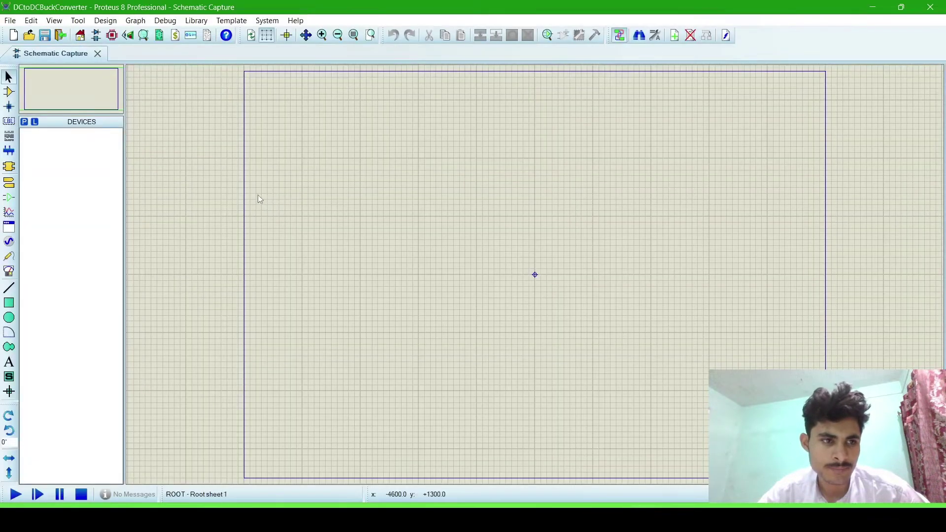
Step: Search the device library for 'dc source' and add VSOURCE to the project
{"action": "left_click", "coordinate": [24, 122]}
{"action": "type", "text": "d"}
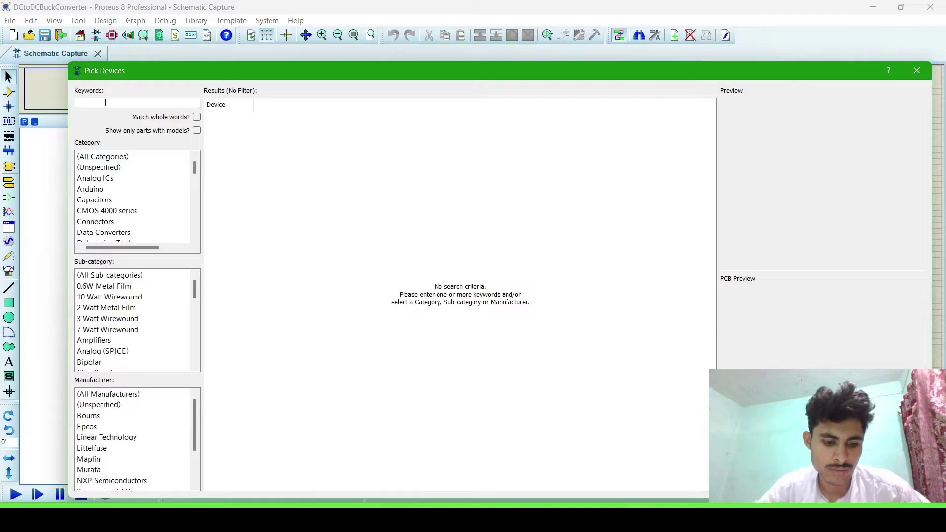
{"action": "type", "text": "c s"}
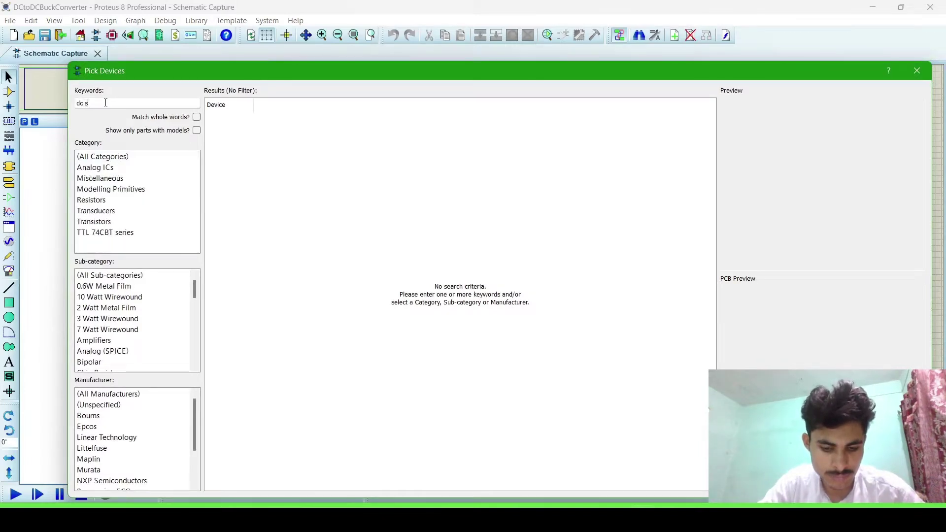
{"action": "type", "text": "ource"}
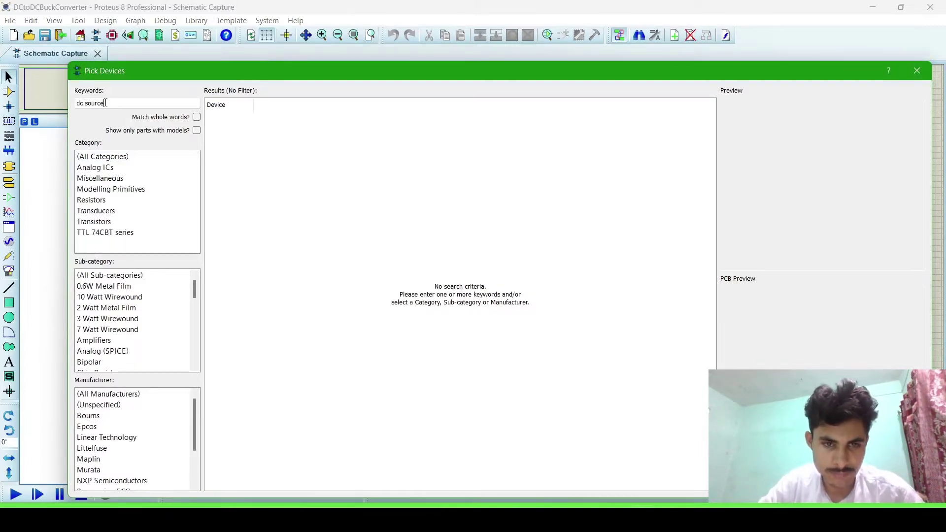
{"action": "double_click", "coordinate": [258, 142]}
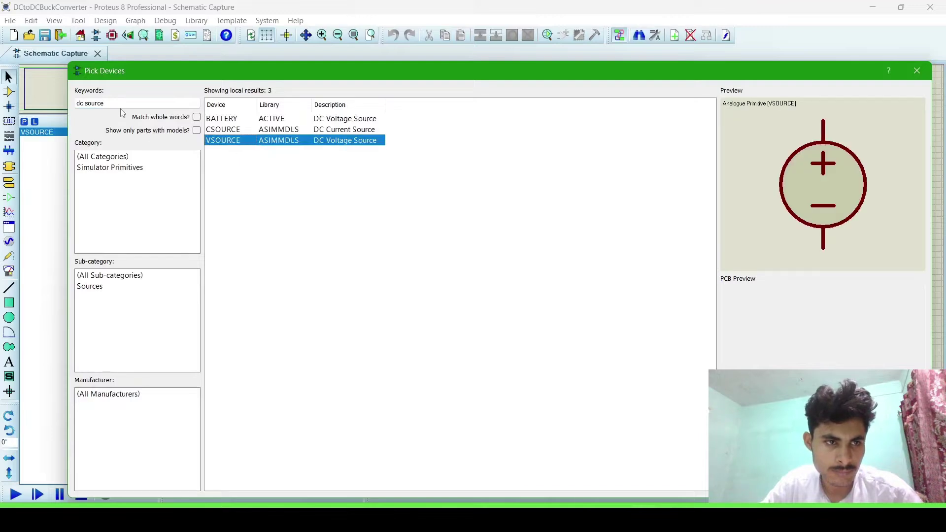
{"action": "left_click_drag", "start_coordinate": [118, 104], "coordinate": [72, 105]}
{"action": "key", "text": "BackSpace"}
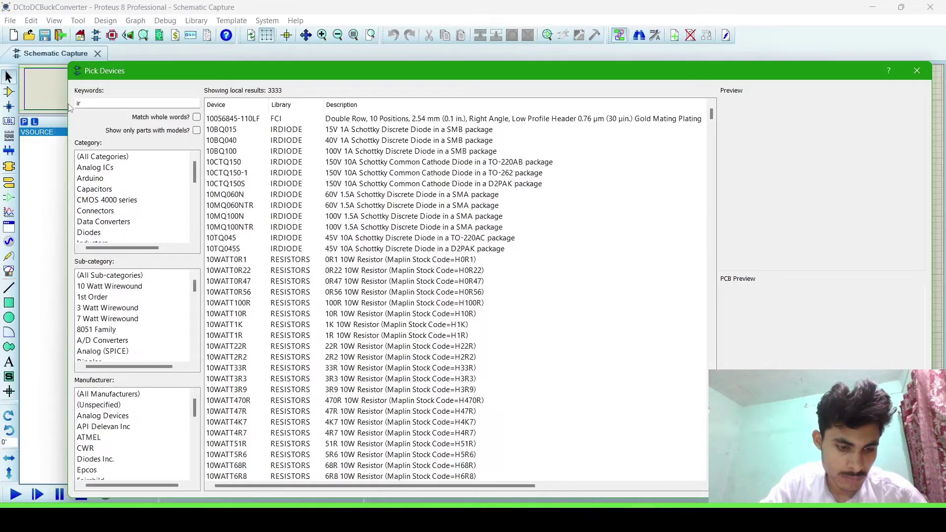
Step: Search for the MOSFET, correct the part number, and add IRF740
{"action": "type", "text": "irf"}
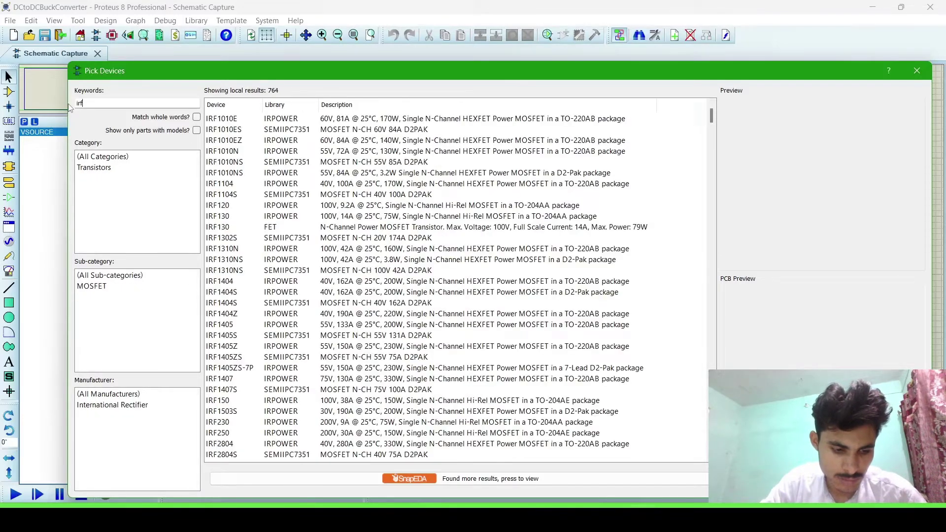
{"action": "type", "text": "14"}
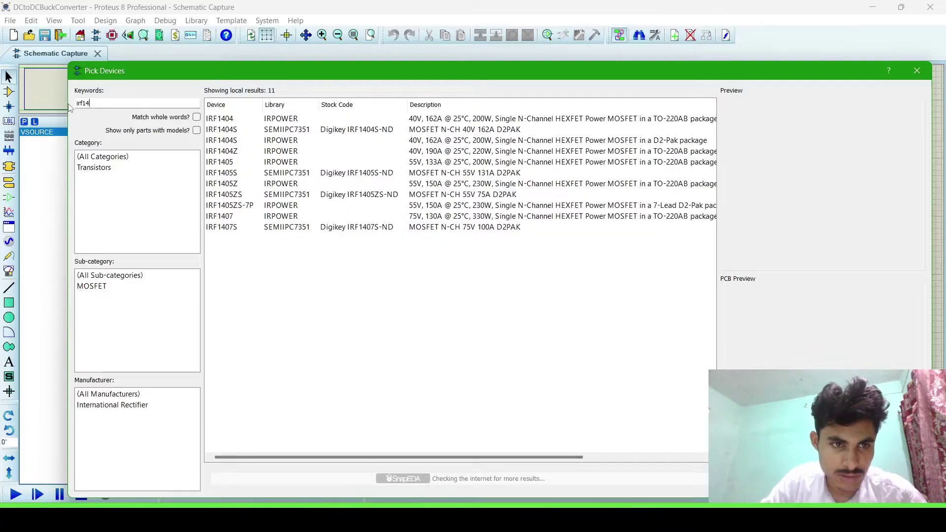
{"action": "key", "text": "BackSpace"}
{"action": "type", "text": "7"}
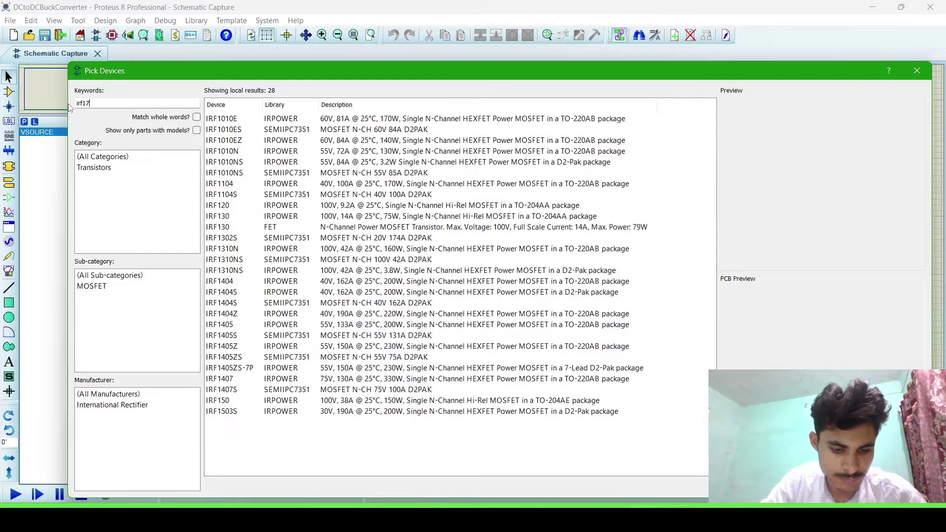
{"action": "type", "text": "40"}
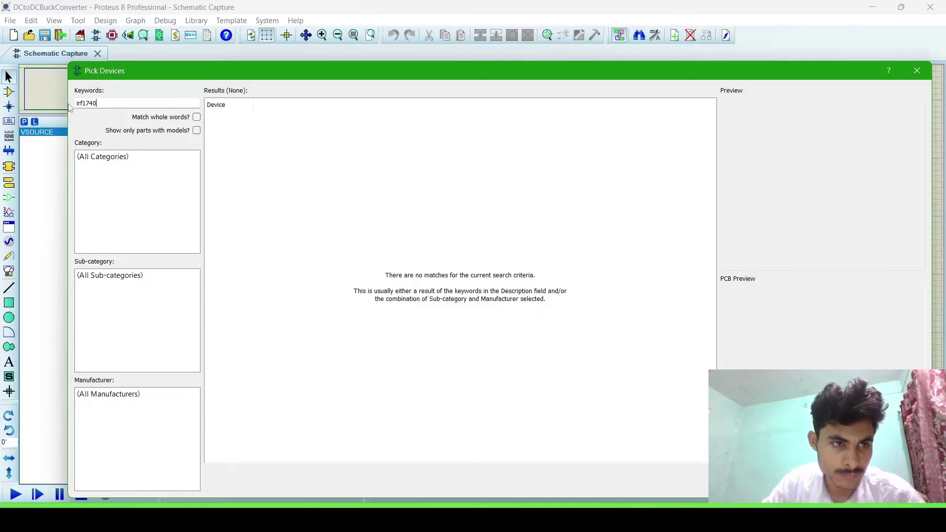
{"action": "key", "text": "Left"}
{"action": "key", "text": "Left"}
{"action": "key", "text": "Left"}
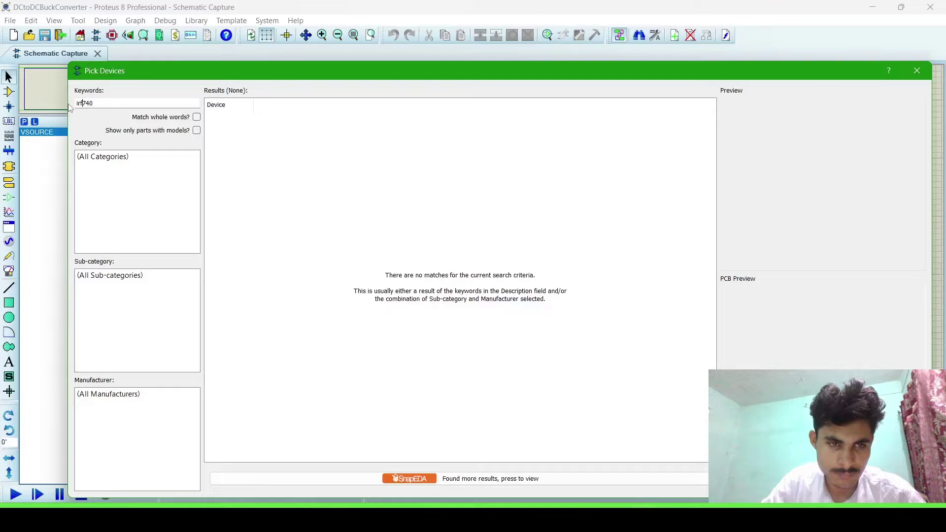
{"action": "double_click", "coordinate": [265, 120]}
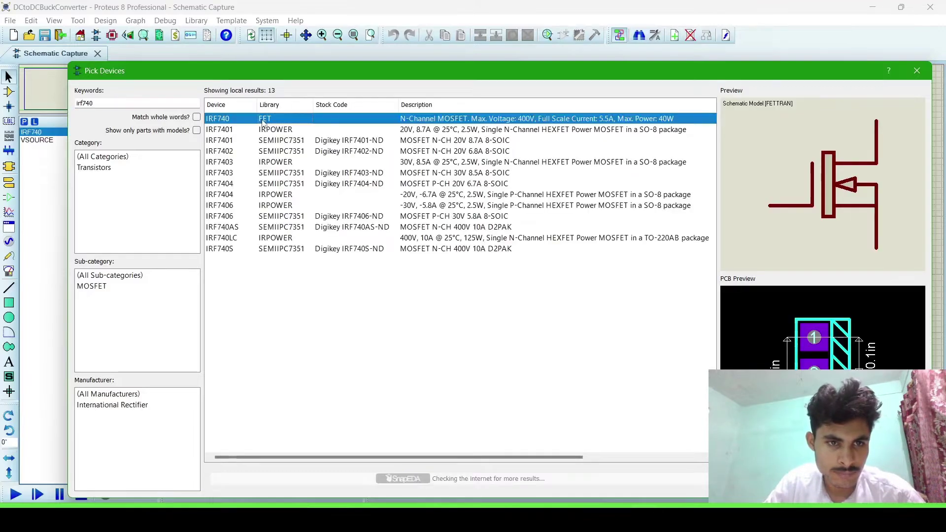
{"action": "left_click_drag", "start_coordinate": [98, 106], "coordinate": [72, 103]}
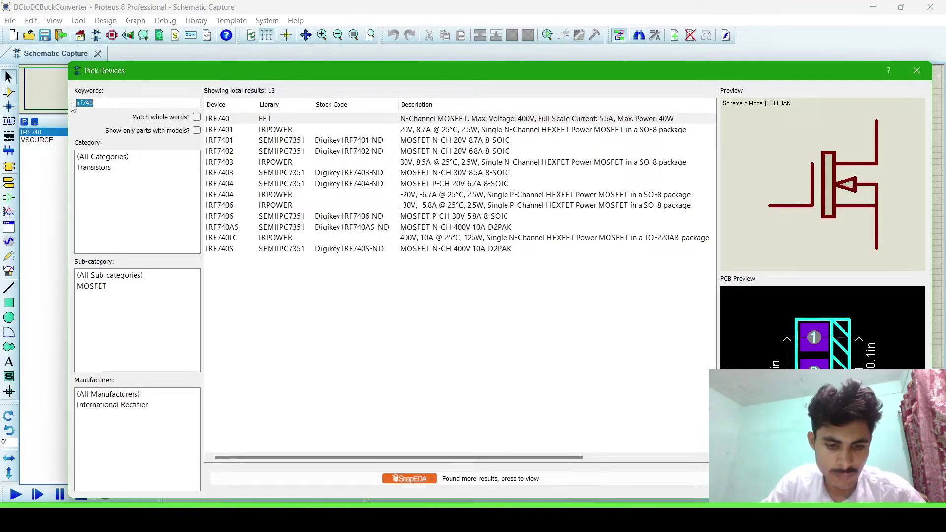
{"action": "key", "text": "BackSpace"}
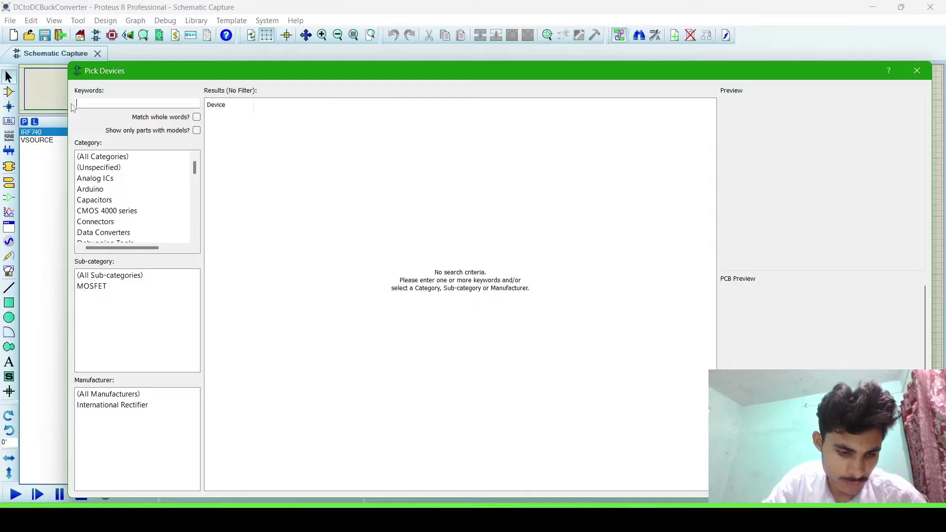
Step: Search '1n4148' and add the 1N4148 diode from the DIODE library
{"action": "type", "text": "1n4a"}
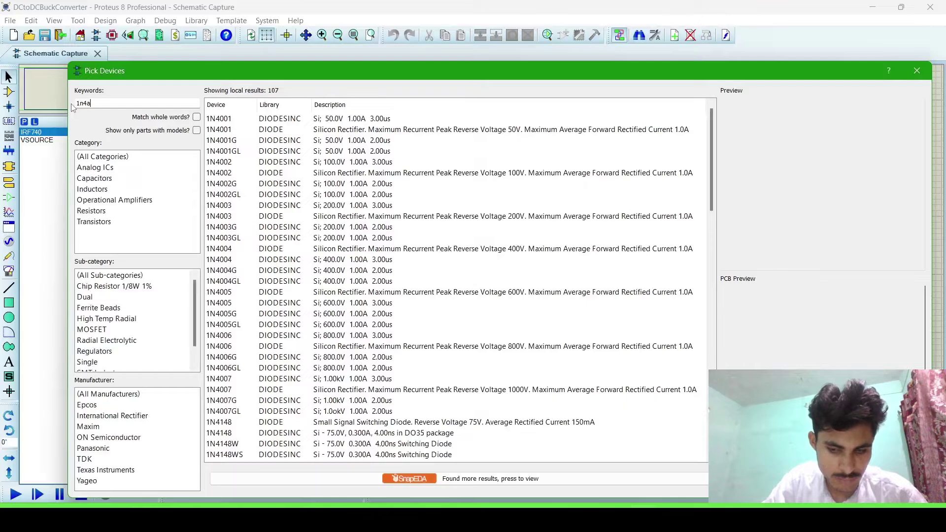
{"action": "key", "text": "BackSpace"}
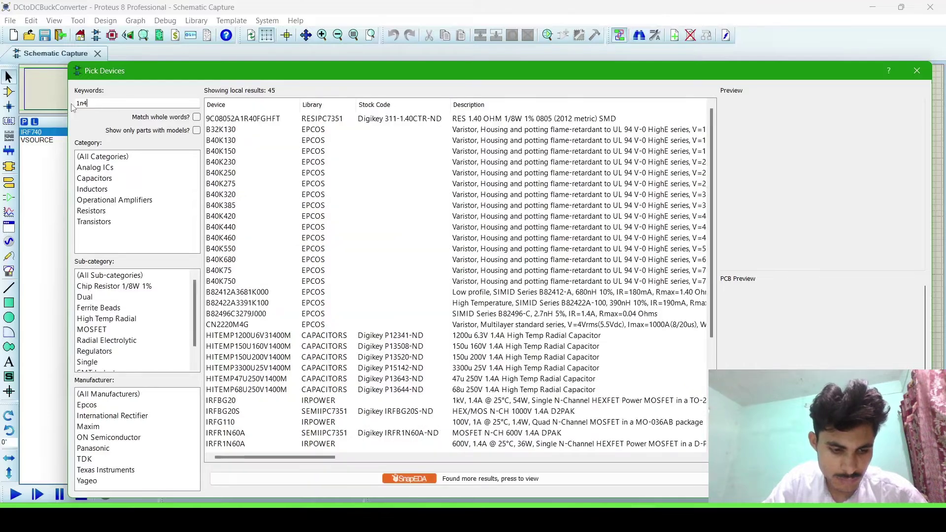
{"action": "type", "text": "14"}
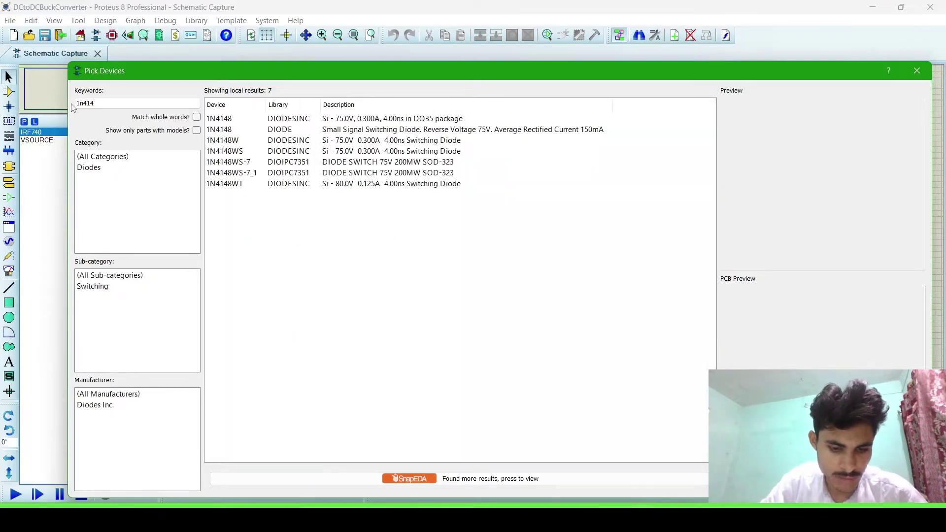
{"action": "type", "text": "8"}
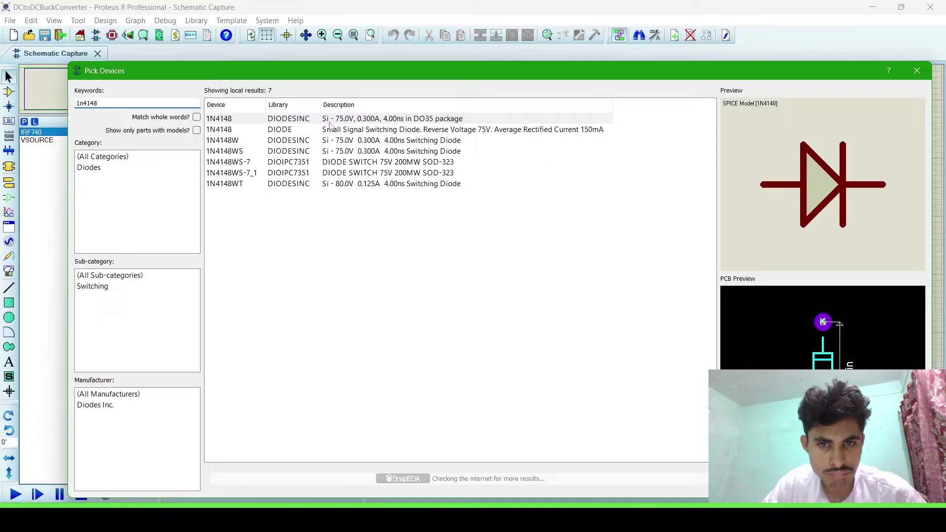
{"action": "double_click", "coordinate": [284, 129]}
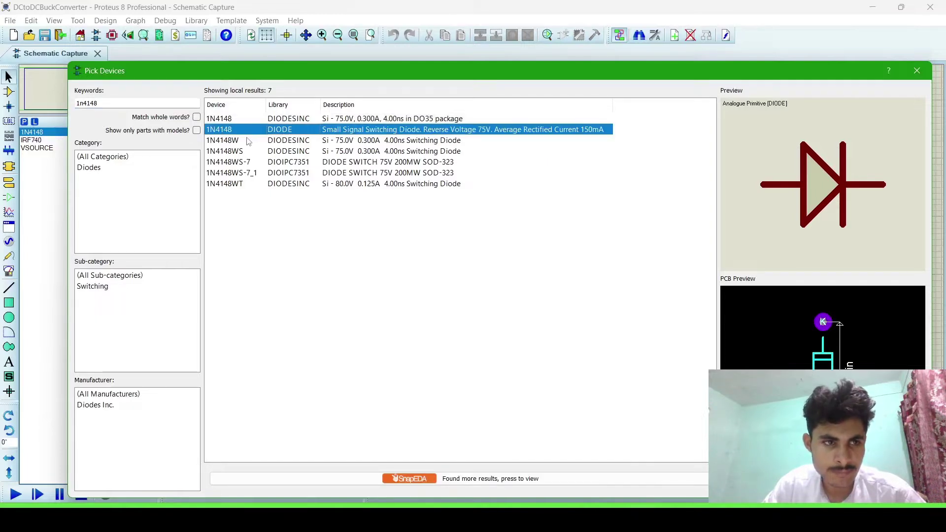
{"action": "left_click_drag", "start_coordinate": [103, 106], "coordinate": [79, 105]}
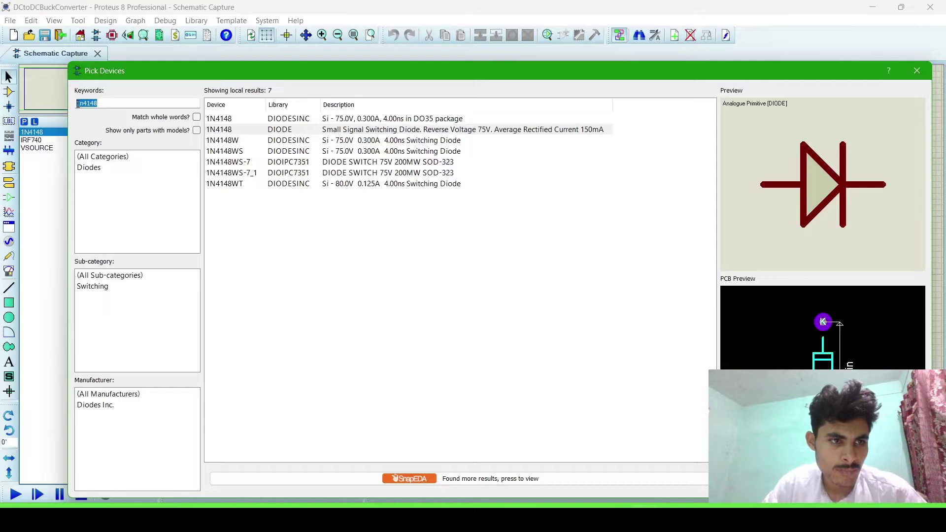
{"action": "key", "text": "BackSpace"}
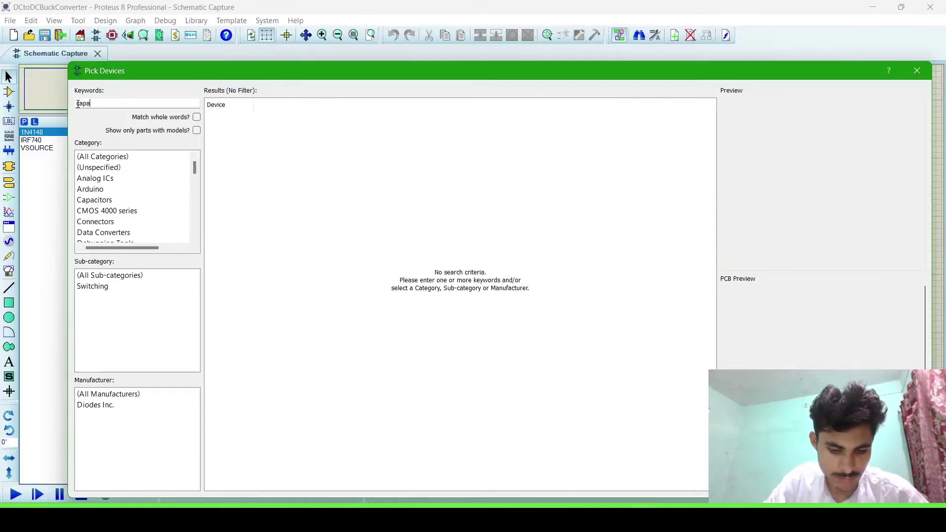
Step: Search 'capacitor' and add the generic CAP part
{"action": "type", "text": "capacitor"}
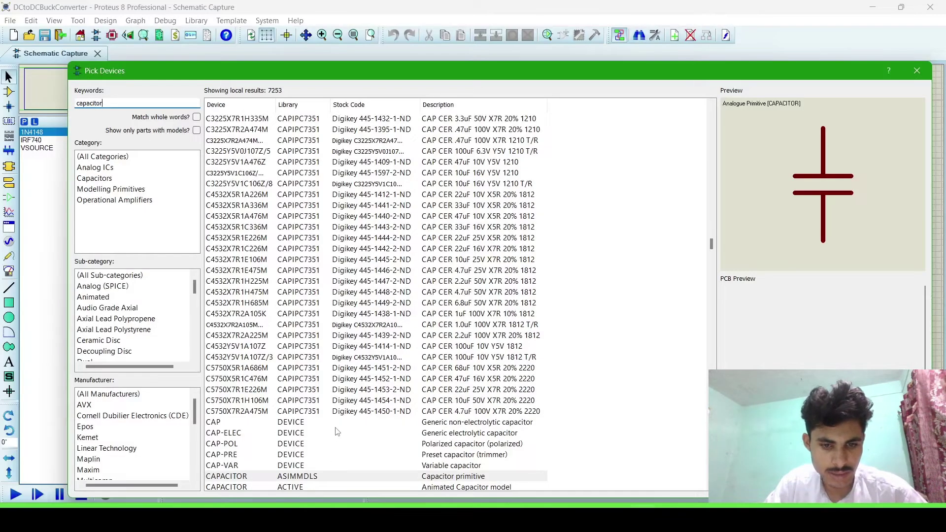
{"action": "double_click", "coordinate": [291, 425]}
{"action": "left_click_drag", "start_coordinate": [104, 103], "coordinate": [64, 105]}
{"action": "key", "text": "BackSpace"}
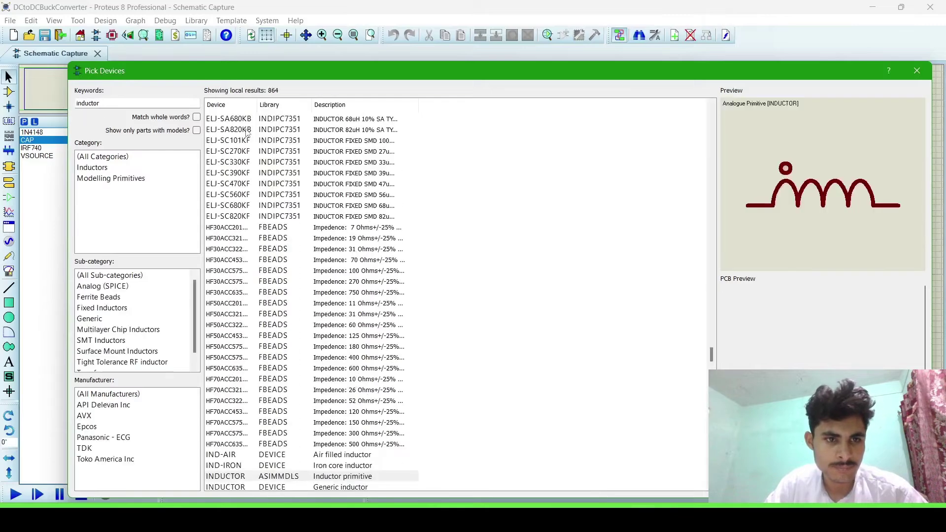
Step: Add the generic INDUCTOR primitive from the search results
{"action": "scroll", "coordinate": [295, 356], "scroll_direction": "down", "scroll_amount": 3}
{"action": "left_click", "coordinate": [295, 378]}
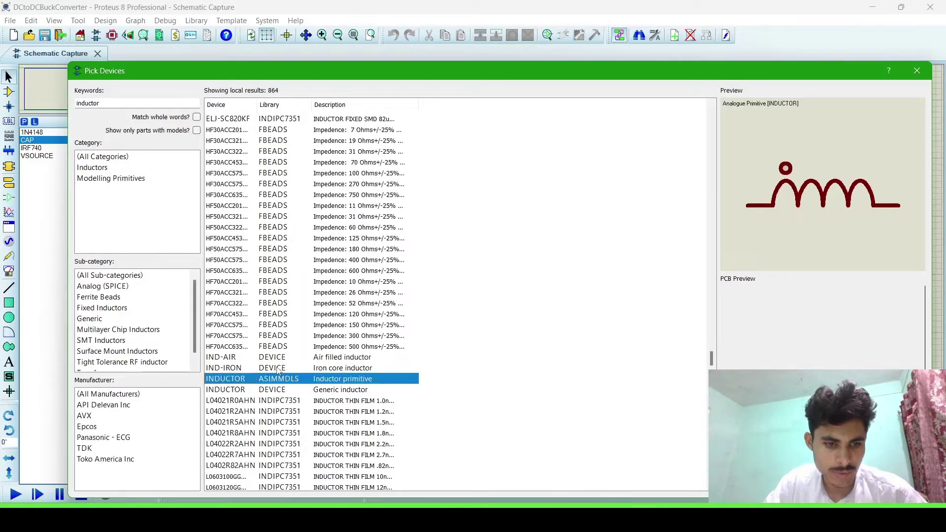
{"action": "double_click", "coordinate": [274, 390]}
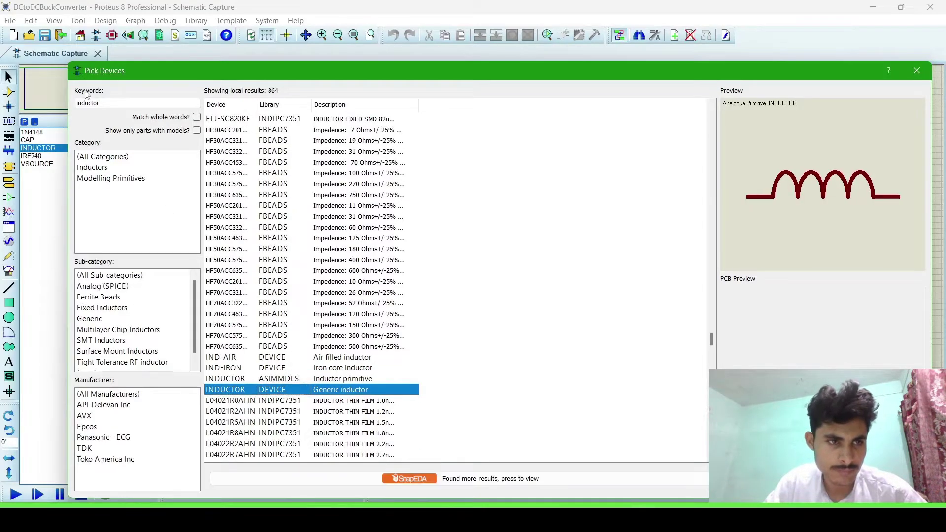
{"action": "left_click_drag", "start_coordinate": [108, 105], "coordinate": [74, 109]}
Step: Search 'resistor' and add the generic RES part
{"action": "type", "text": "re"}
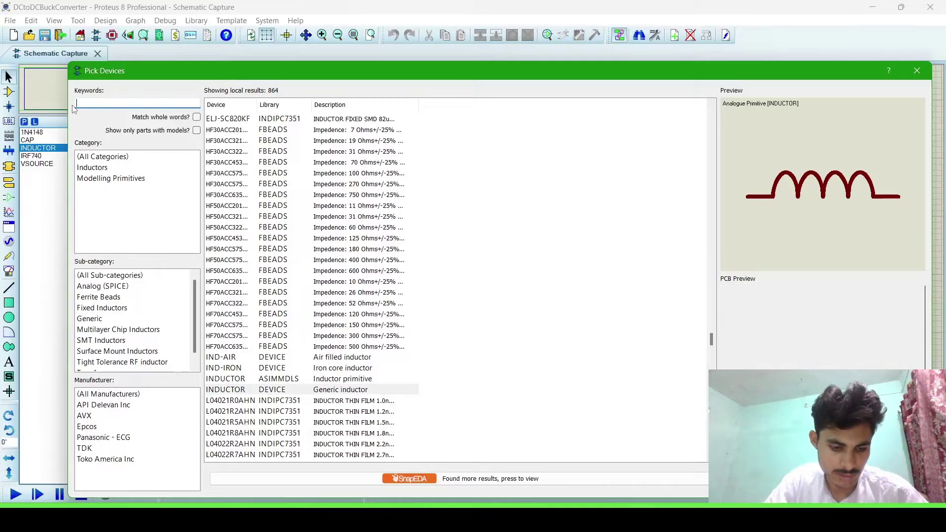
{"action": "type", "text": "sist"}
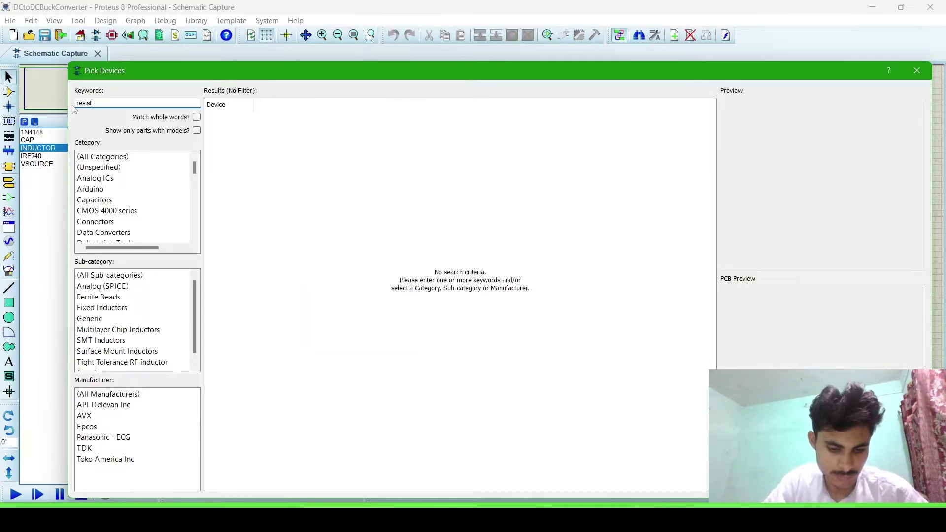
{"action": "type", "text": "or"}
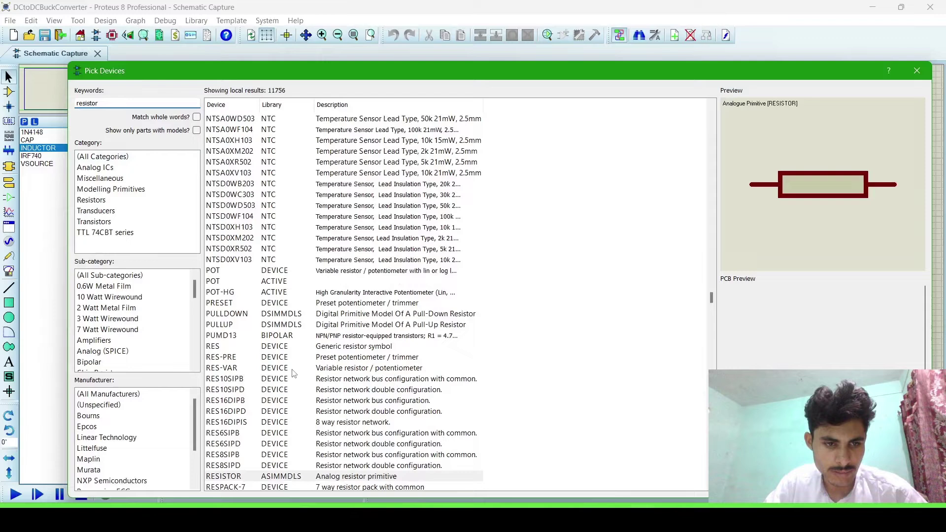
{"action": "double_click", "coordinate": [276, 348]}
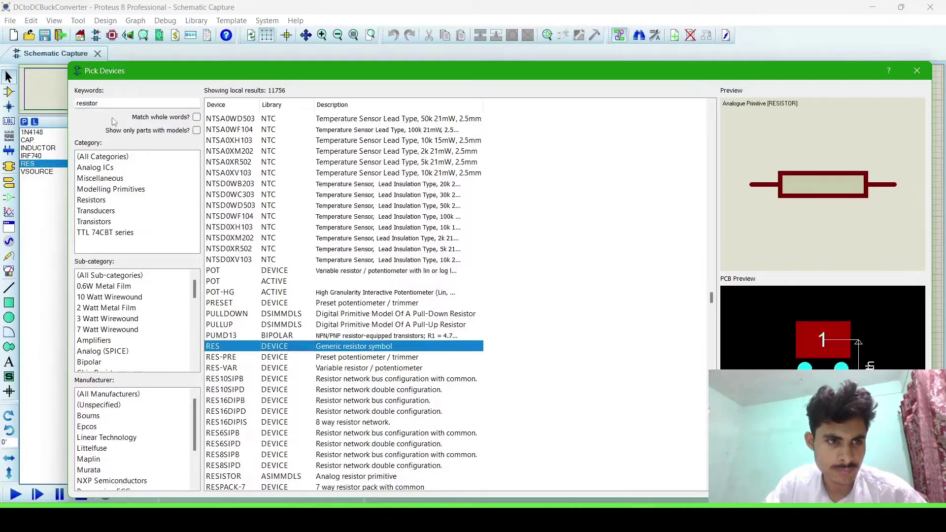
{"action": "left_click_drag", "start_coordinate": [100, 103], "coordinate": [77, 104]}
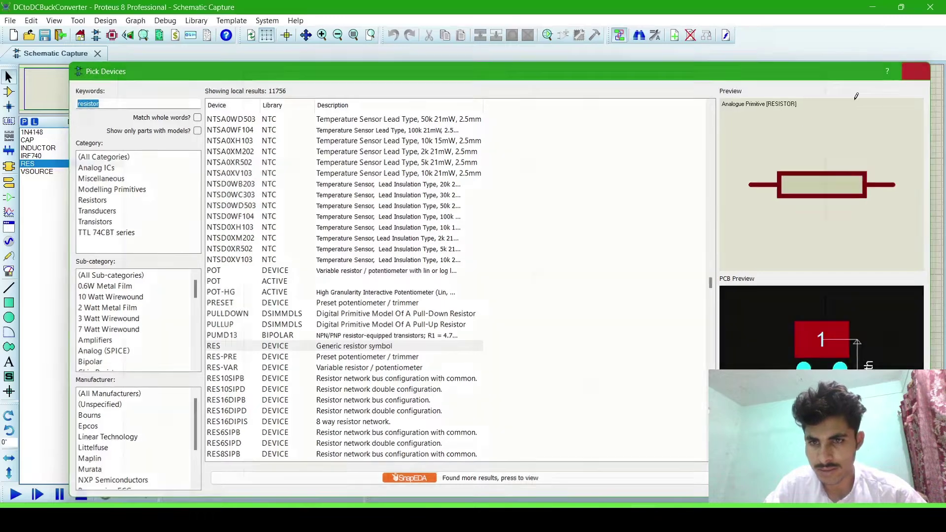
Step: Place voltage source V1 on the left of the schematic sheet
{"action": "left_click", "coordinate": [917, 71]}
{"action": "left_click", "coordinate": [52, 171]}
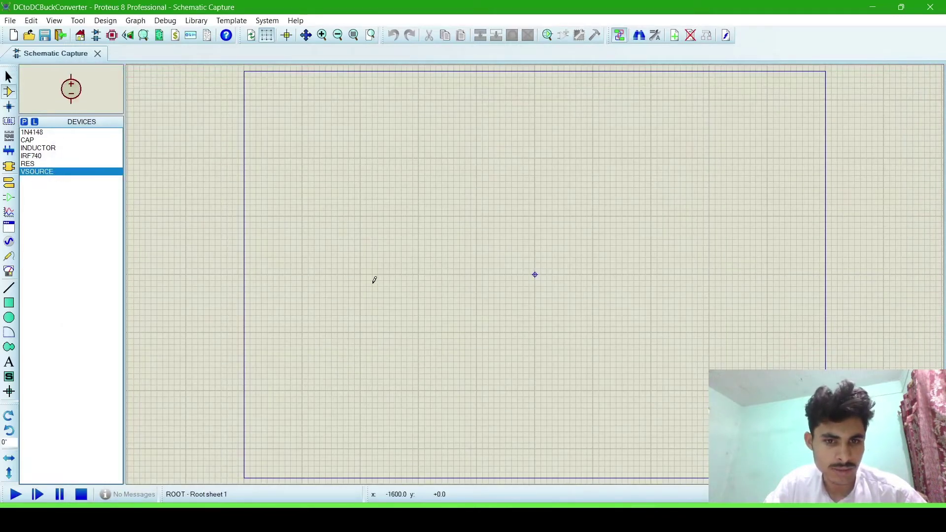
{"action": "left_click", "coordinate": [330, 236]}
{"action": "left_click", "coordinate": [302, 257]}
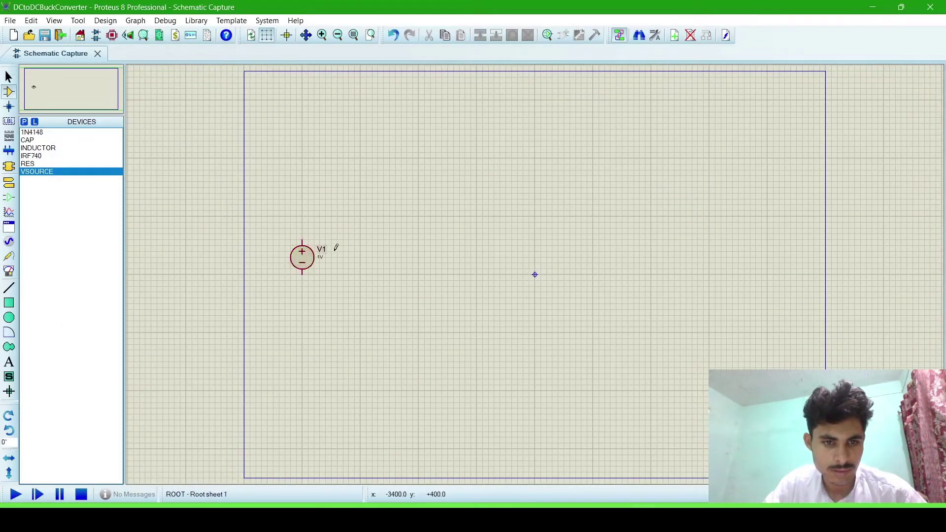
Step: Place MOSFET Q1 rotated anti-clockwise and wire it to V1's positive terminal
{"action": "left_click", "coordinate": [47, 166]}
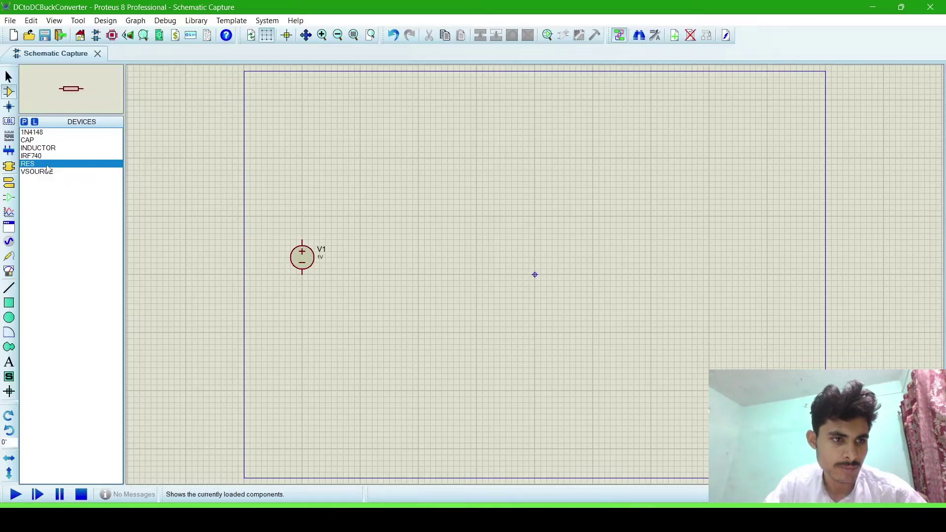
{"action": "left_click", "coordinate": [43, 148]}
{"action": "left_click", "coordinate": [41, 157]}
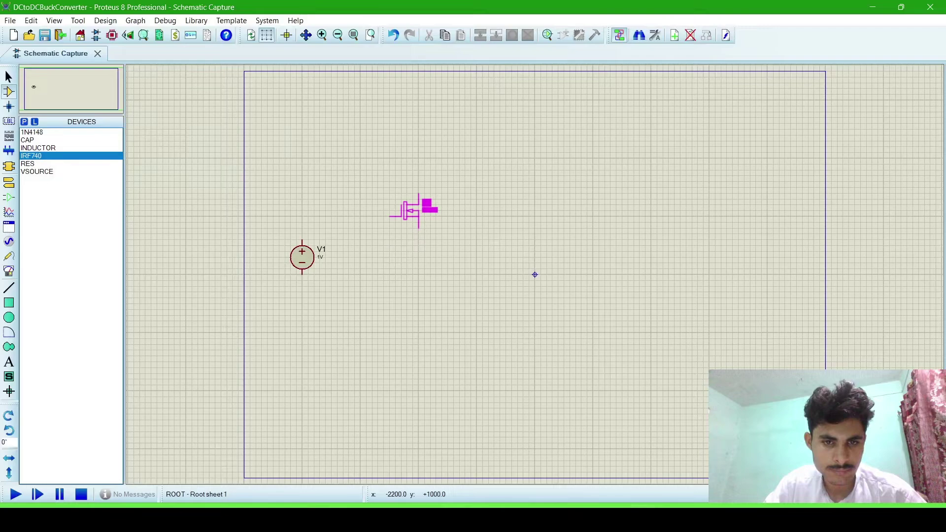
{"action": "left_click", "coordinate": [387, 203]}
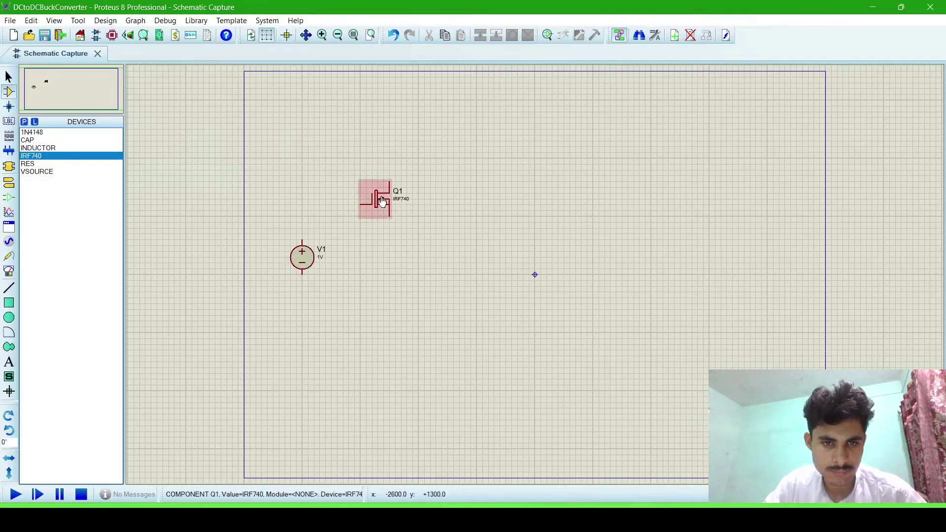
{"action": "right_click", "coordinate": [384, 195]}
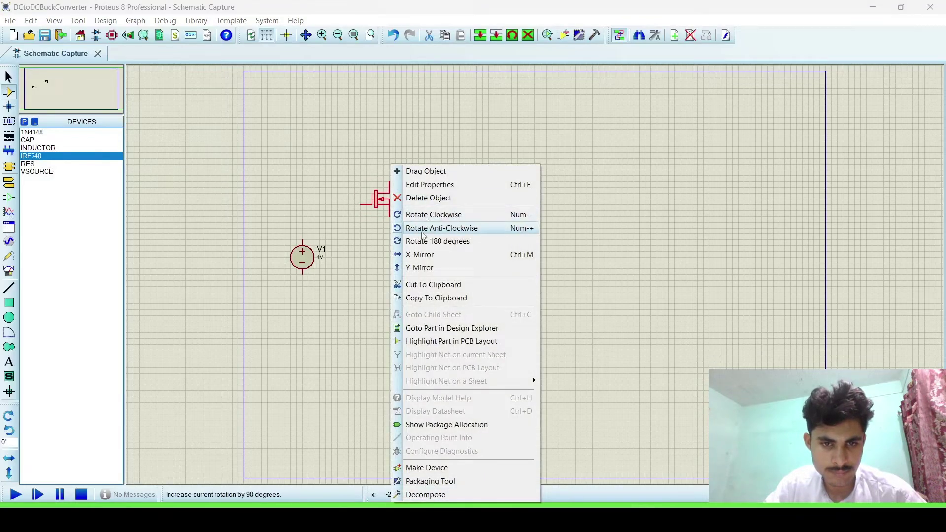
{"action": "left_click", "coordinate": [416, 228]}
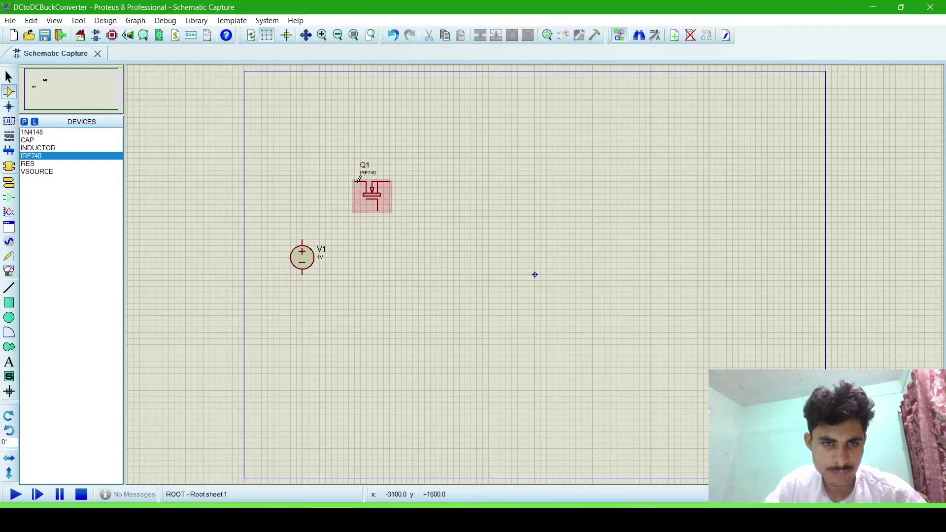
{"action": "left_click", "coordinate": [355, 181]}
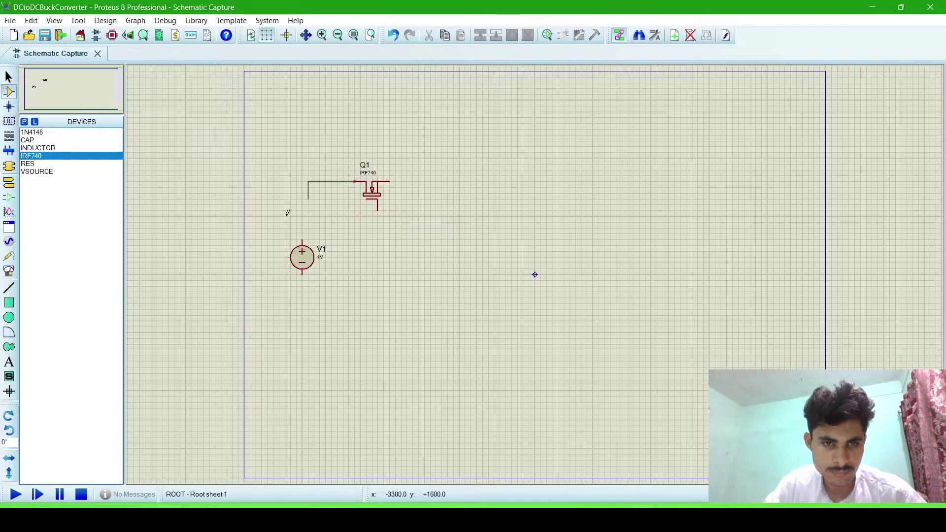
{"action": "left_click", "coordinate": [302, 241]}
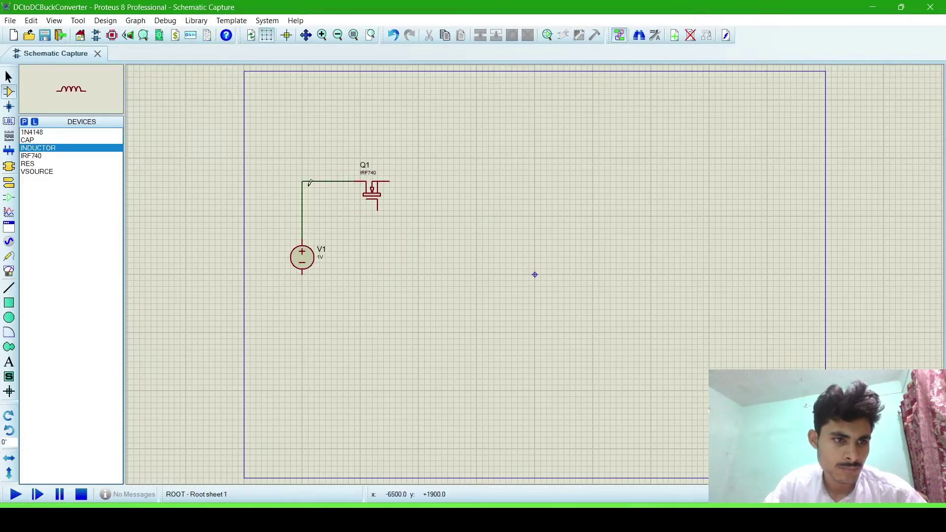
Step: Place inductor L1 right of Q1, wire it to Q1, and align it
{"action": "left_click", "coordinate": [56, 148]}
{"action": "left_click", "coordinate": [575, 187]}
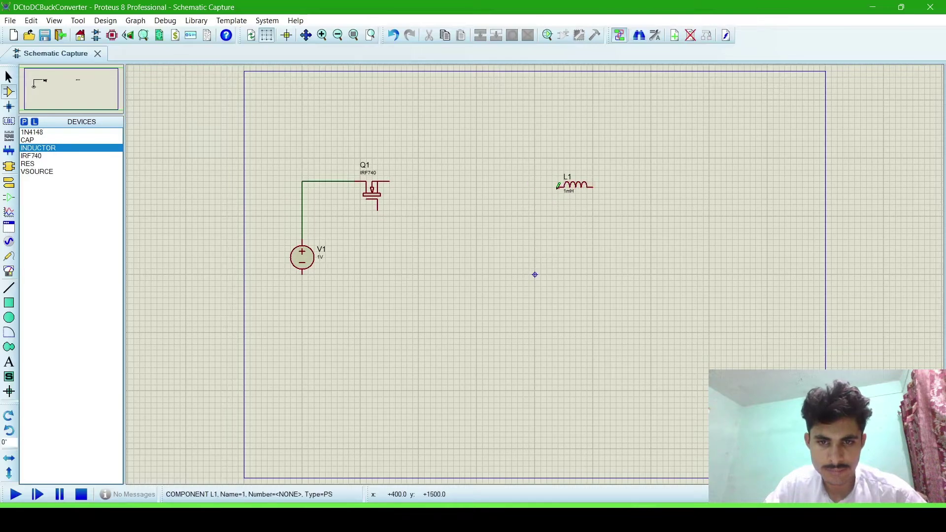
{"action": "left_click", "coordinate": [557, 187]}
{"action": "left_click", "coordinate": [389, 187]}
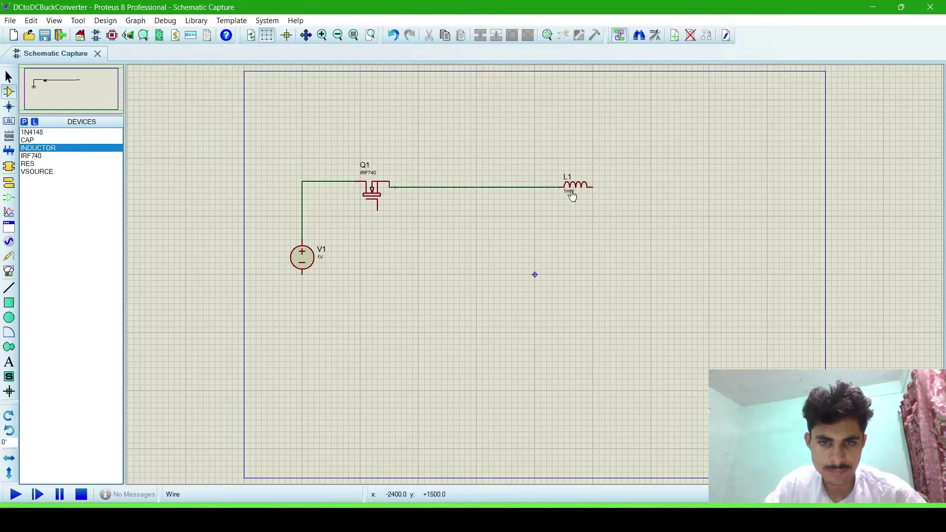
{"action": "left_click", "coordinate": [580, 189]}
{"action": "left_click_drag", "start_coordinate": [580, 189], "coordinate": [580, 183]}
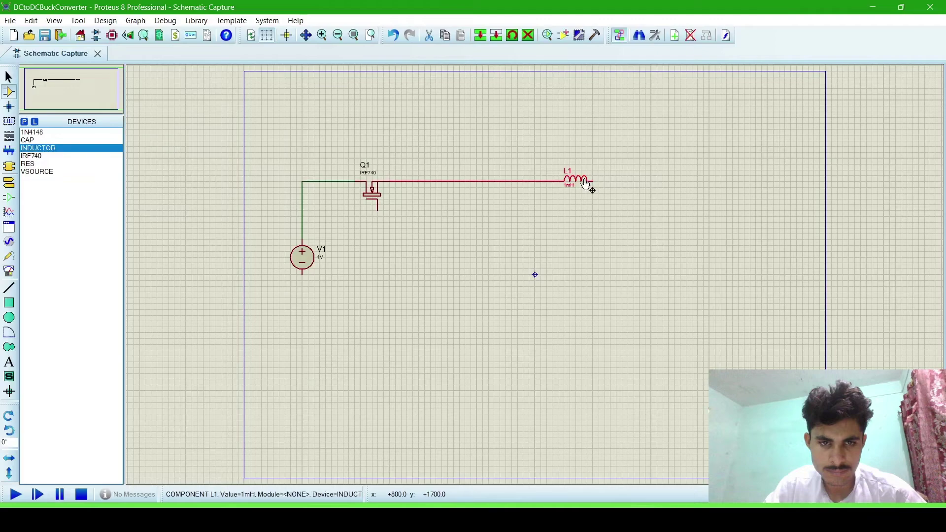
{"action": "left_click", "coordinate": [566, 212]}
Step: Place resistor R1 right of L1 and rotate it vertical
{"action": "left_click", "coordinate": [27, 163]}
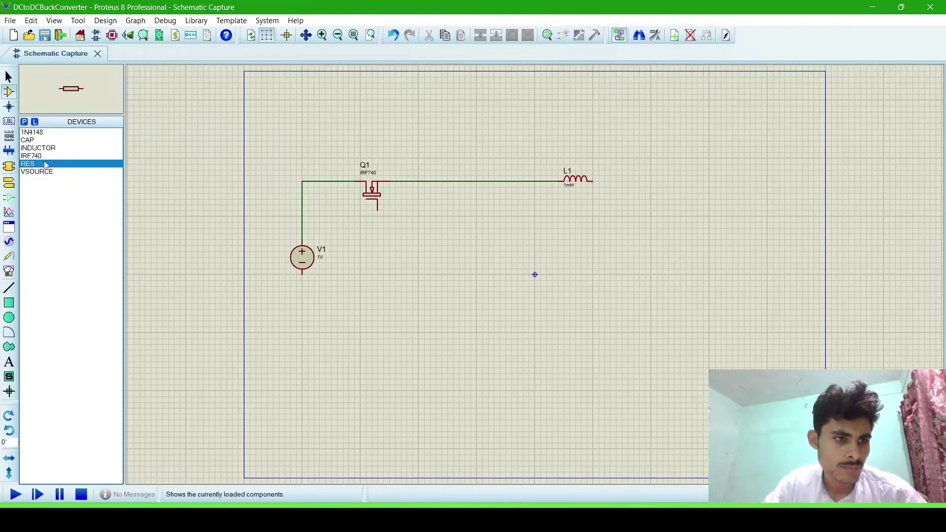
{"action": "left_click", "coordinate": [682, 229]}
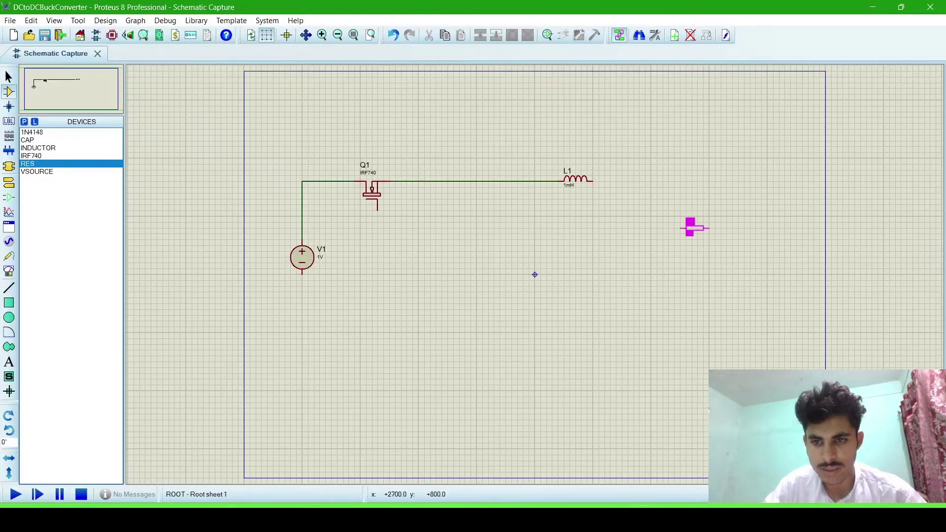
{"action": "left_click", "coordinate": [694, 228]}
{"action": "right_click", "coordinate": [696, 236]}
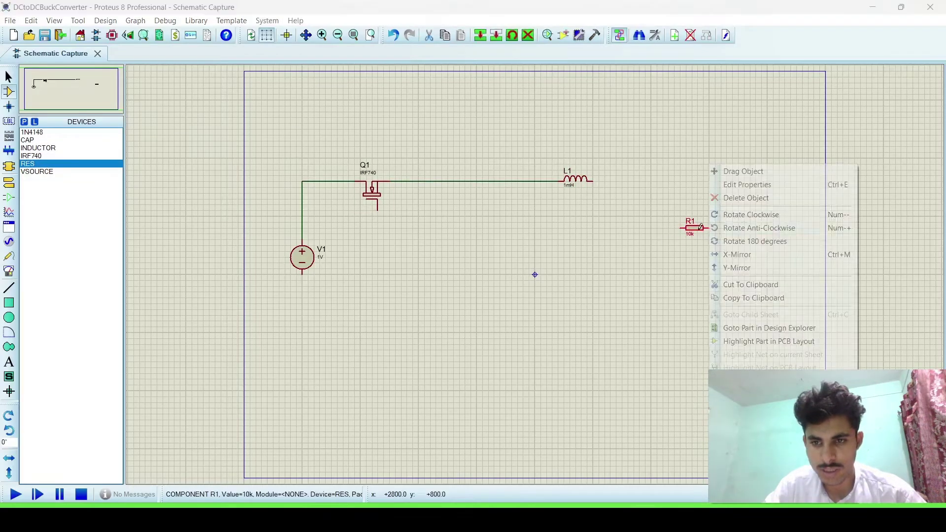
{"action": "left_click", "coordinate": [726, 228]}
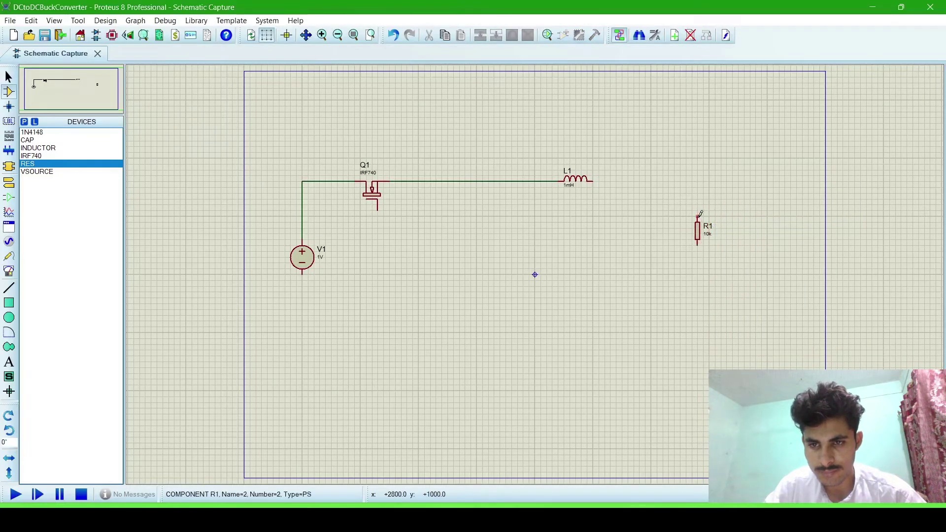
Step: Wire R1's top to L1 and its bottom back to V1's negative terminal
{"action": "left_click", "coordinate": [698, 215]}
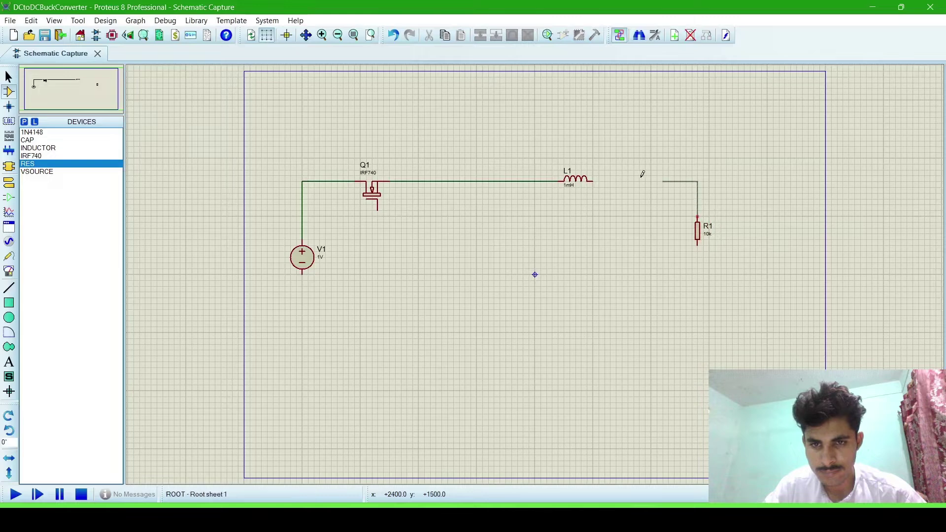
{"action": "left_click", "coordinate": [593, 181]}
{"action": "left_click", "coordinate": [698, 246]}
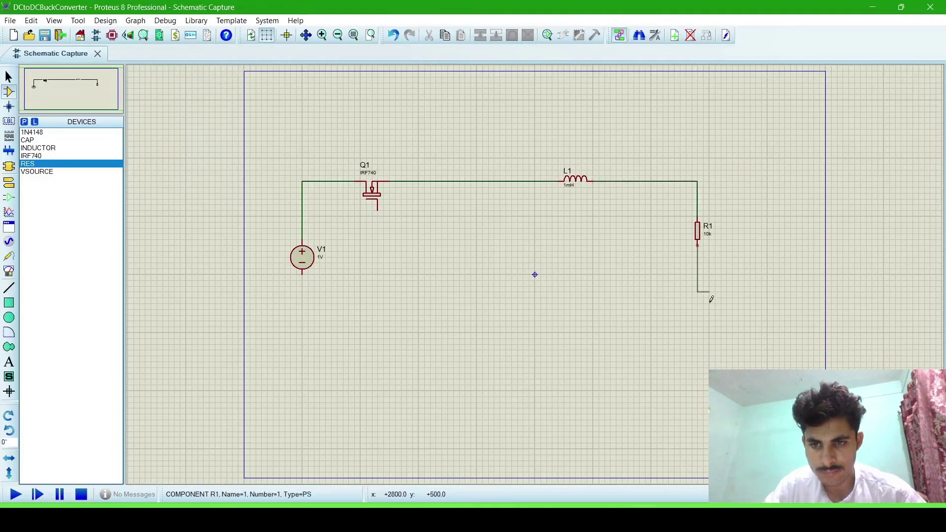
{"action": "left_click", "coordinate": [693, 349]}
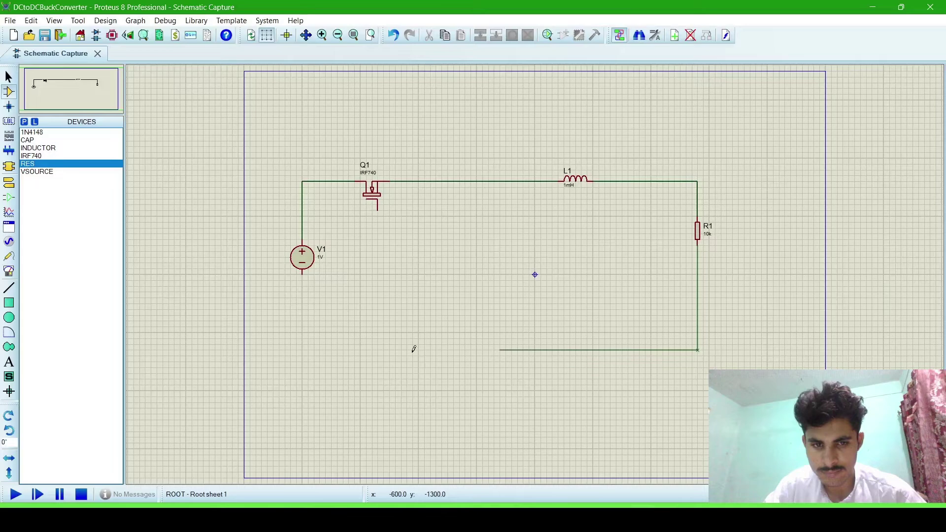
{"action": "left_click", "coordinate": [303, 275]}
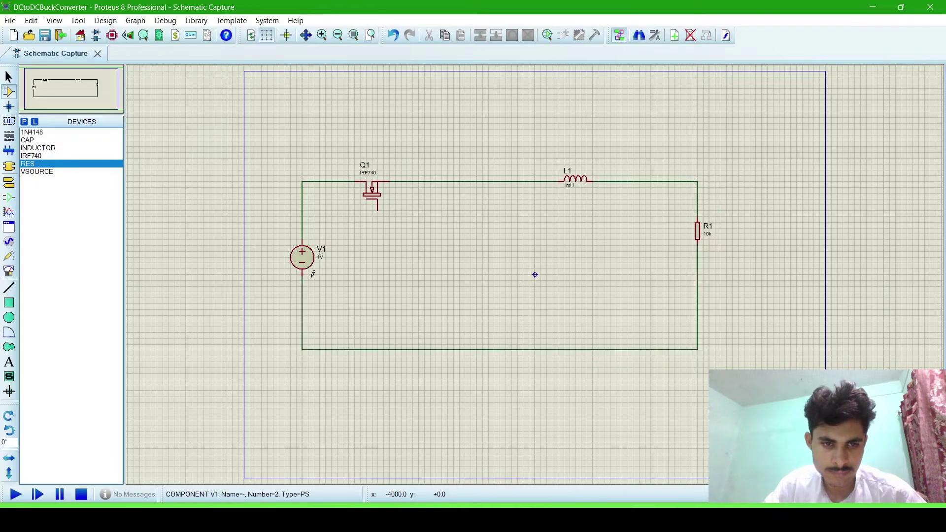
{"action": "left_click", "coordinate": [699, 235]}
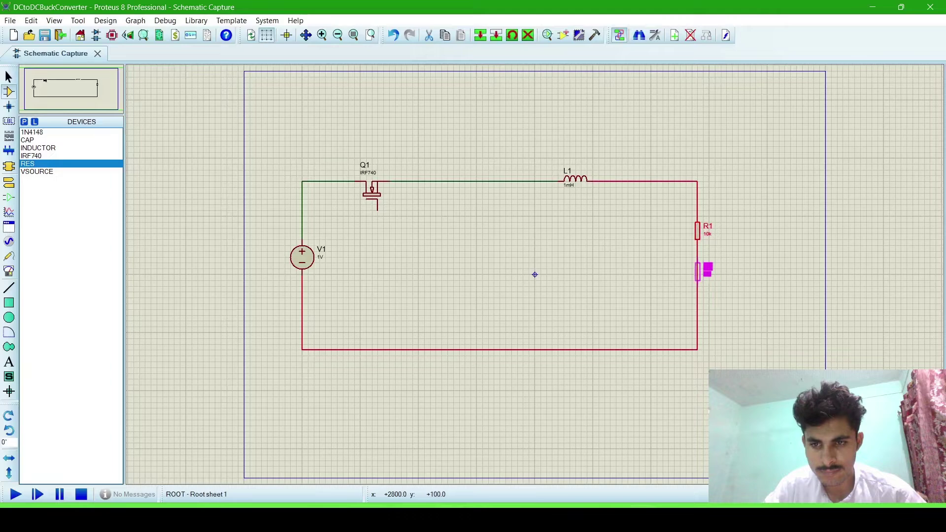
{"action": "left_click_drag", "start_coordinate": [707, 270], "coordinate": [708, 271]}
{"action": "left_click", "coordinate": [749, 270]}
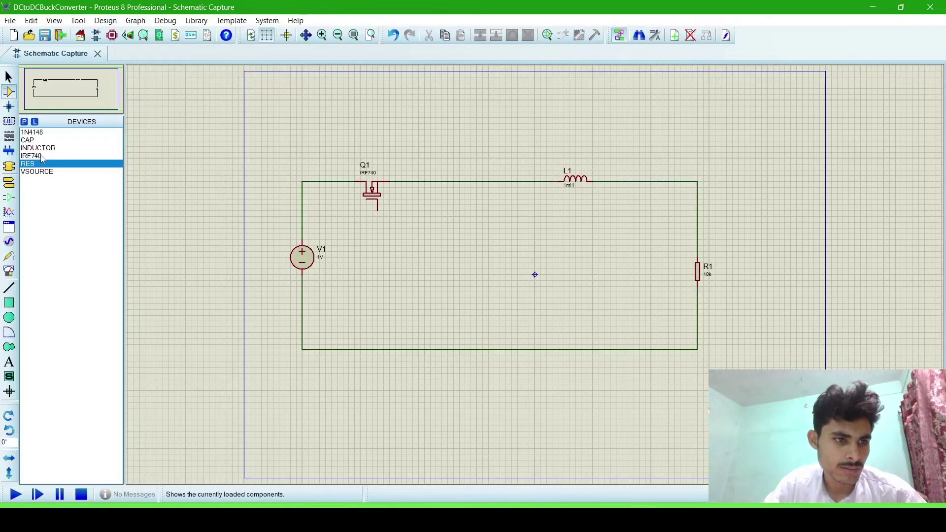
Step: Place capacitor C1 vertically left of R1, wiring its pins to the top and bottom wires
{"action": "left_click", "coordinate": [43, 148]}
{"action": "left_click", "coordinate": [43, 141]}
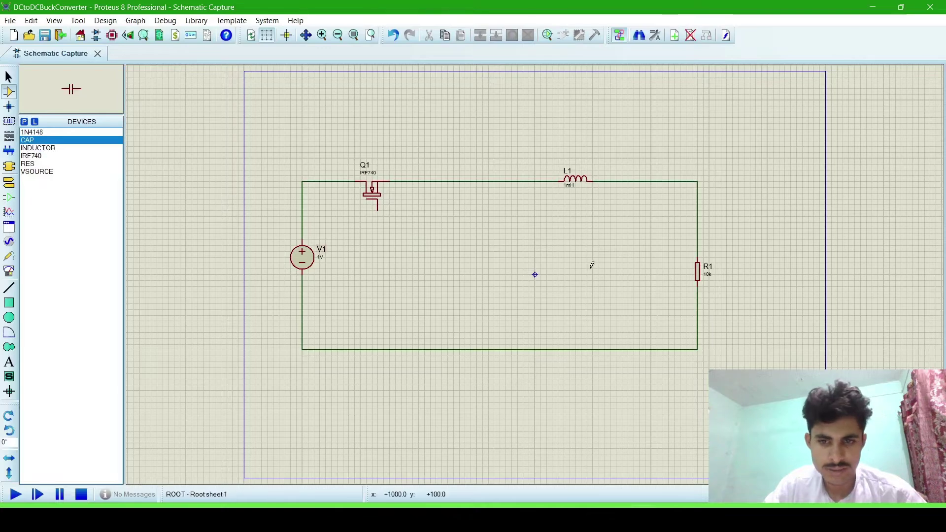
{"action": "left_click", "coordinate": [615, 269]}
{"action": "left_click", "coordinate": [617, 270]}
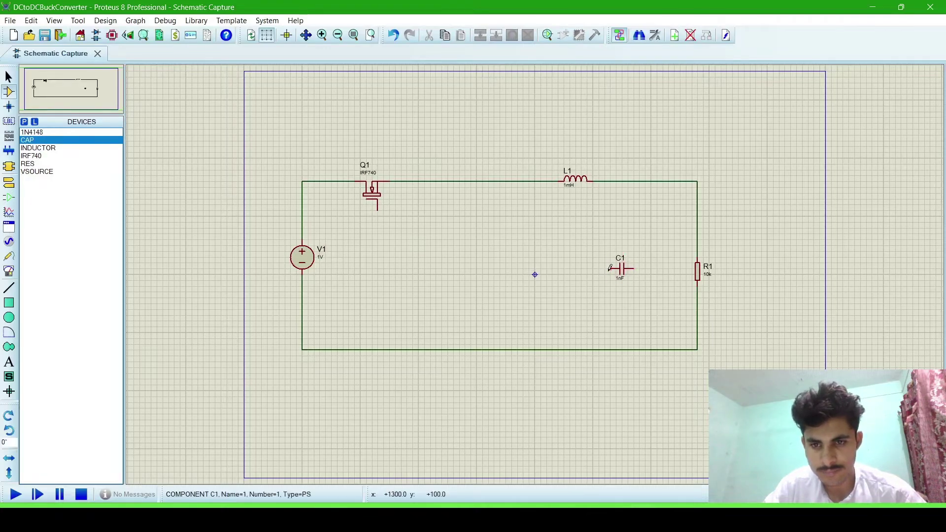
{"action": "right_click", "coordinate": [618, 274]}
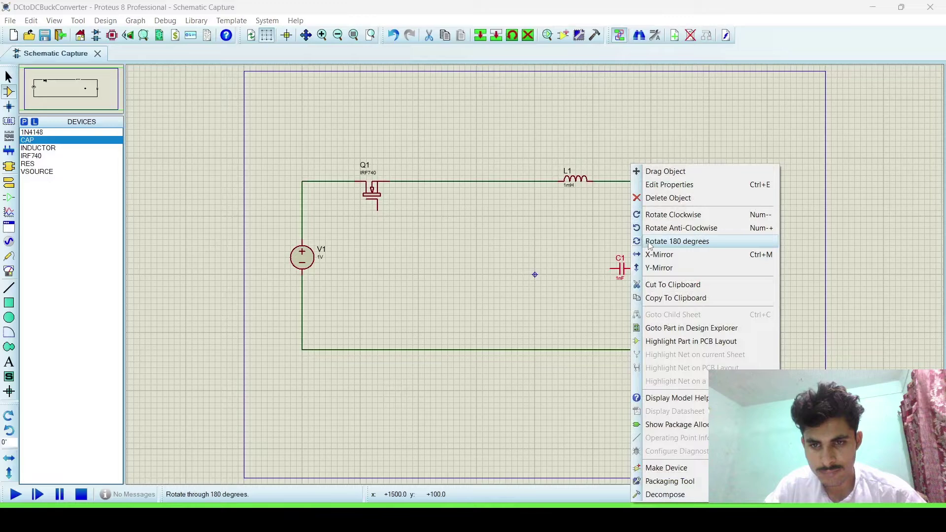
{"action": "left_click", "coordinate": [651, 227]}
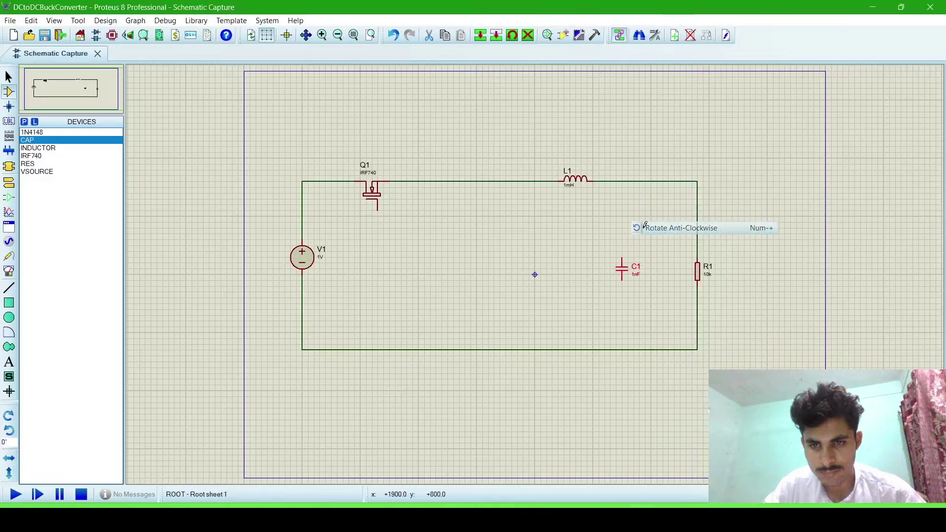
{"action": "left_click", "coordinate": [623, 257]}
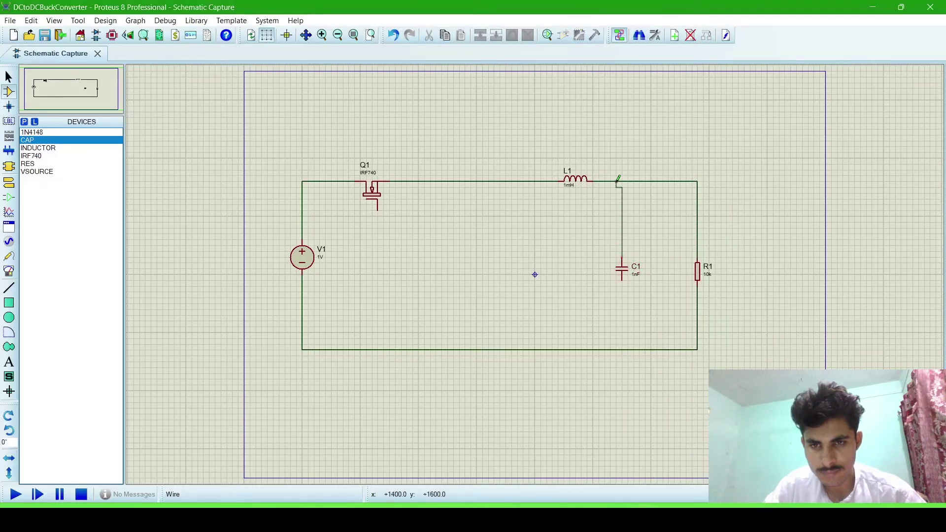
{"action": "left_click", "coordinate": [623, 181]}
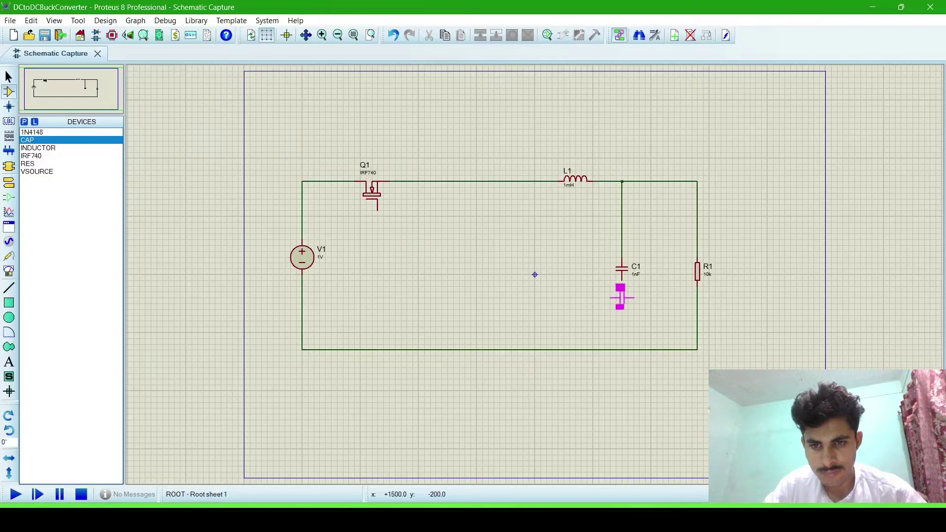
{"action": "left_click", "coordinate": [622, 279]}
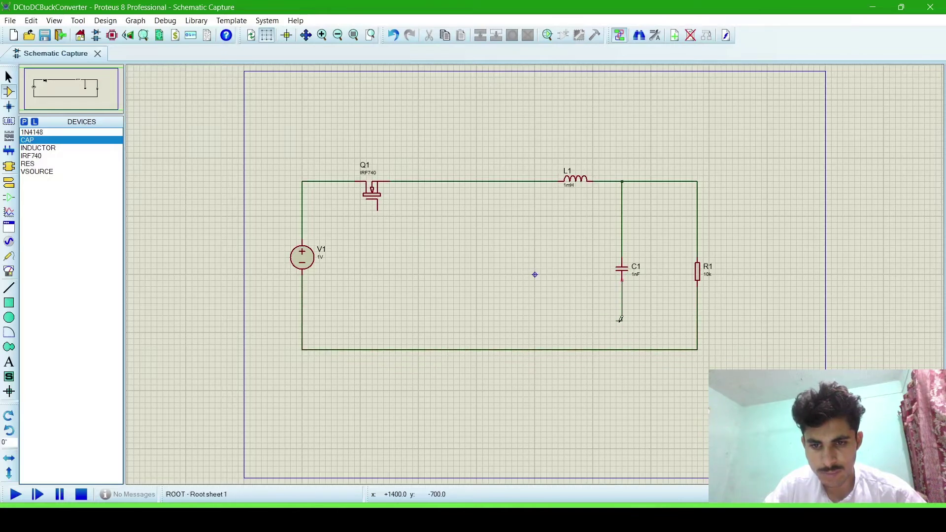
{"action": "left_click", "coordinate": [622, 350]}
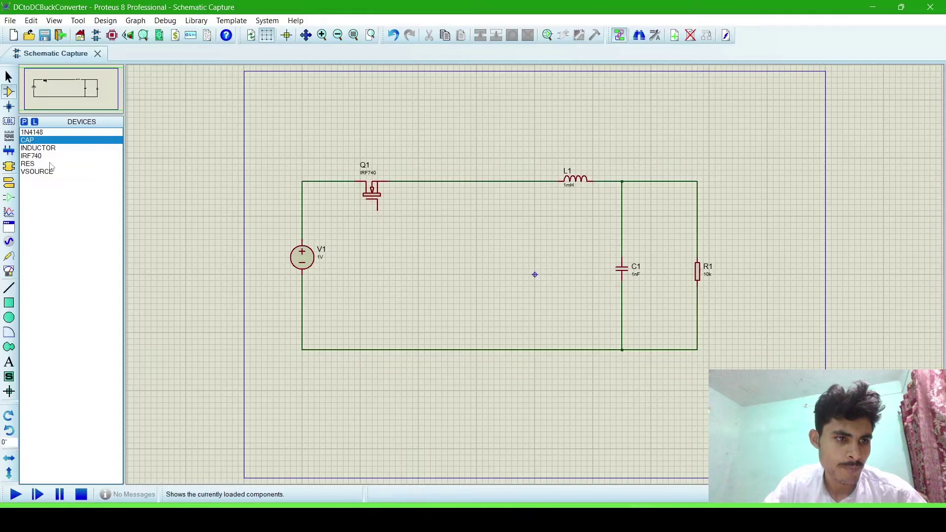
Step: Place 1N4148 diode D1 between the rails and rotate it vertical
{"action": "left_click", "coordinate": [29, 163]}
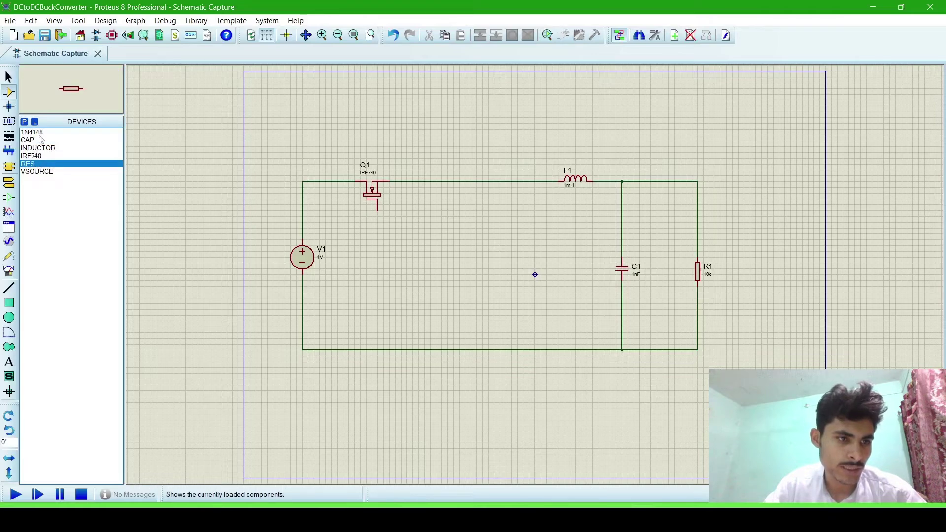
{"action": "left_click", "coordinate": [32, 132]}
{"action": "left_click", "coordinate": [442, 257]}
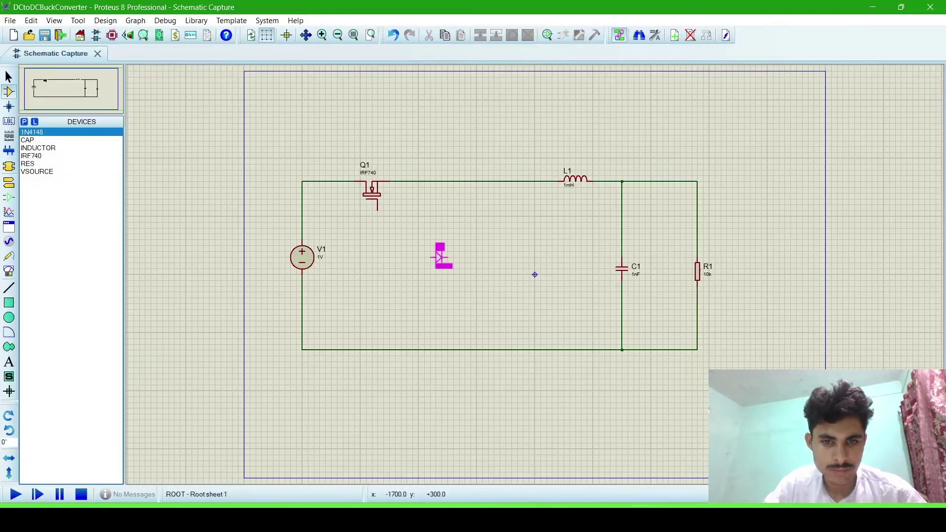
{"action": "left_click", "coordinate": [428, 262]}
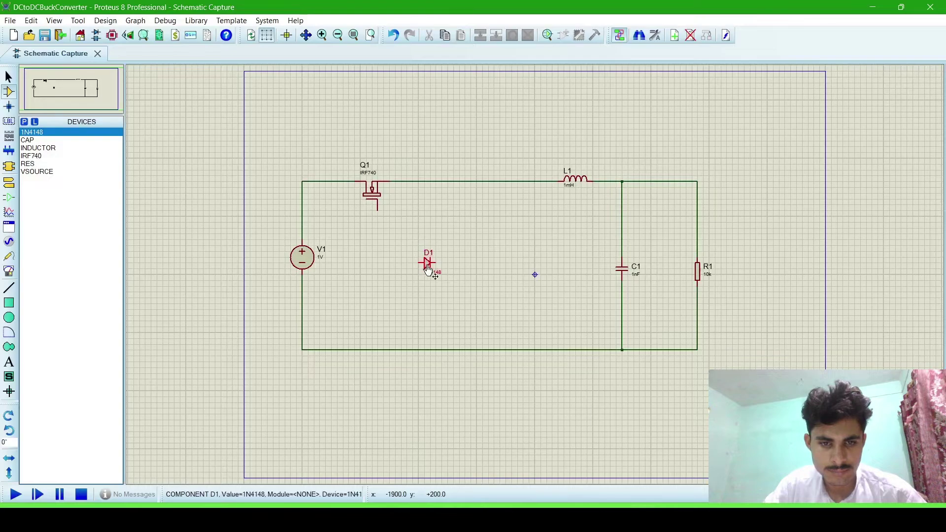
{"action": "right_click", "coordinate": [435, 268]}
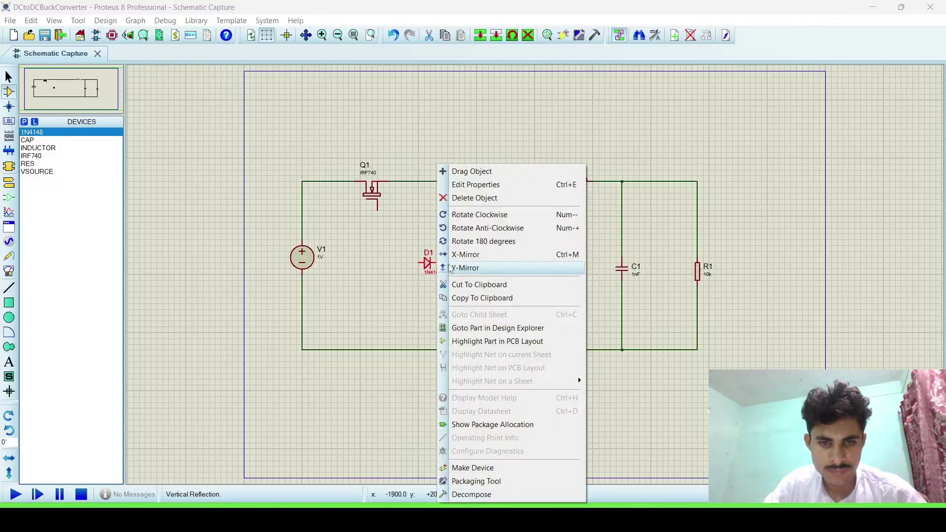
{"action": "left_click", "coordinate": [461, 229]}
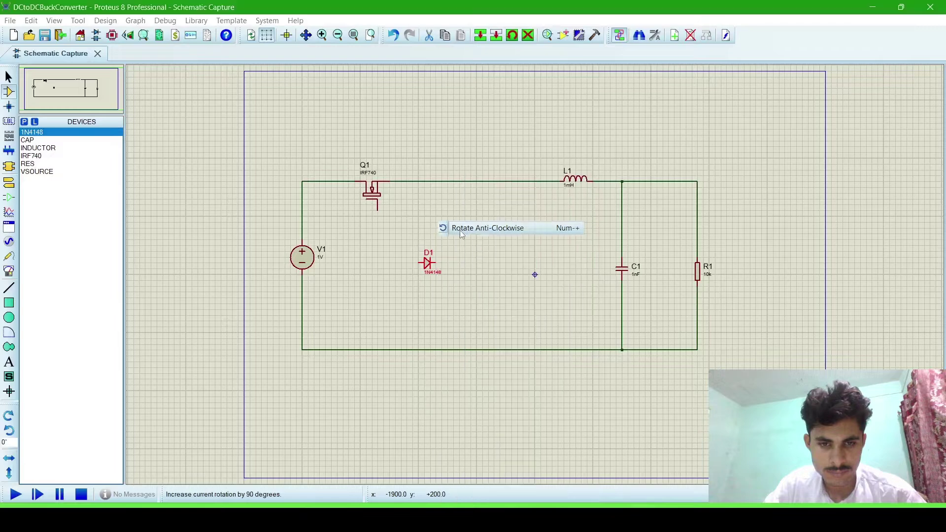
Step: Wire D1's top pin to the top wire and bottom pin to the return wire
{"action": "left_click", "coordinate": [430, 258]}
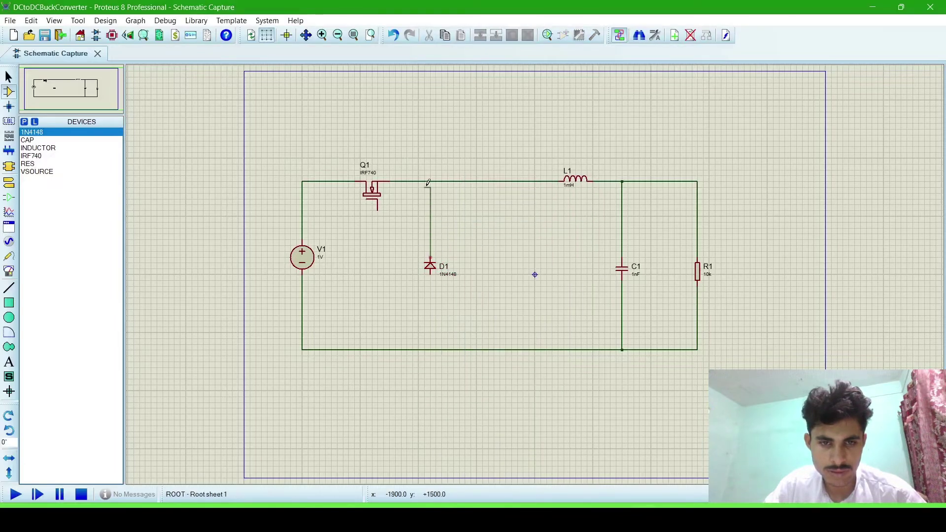
{"action": "left_click", "coordinate": [430, 182]}
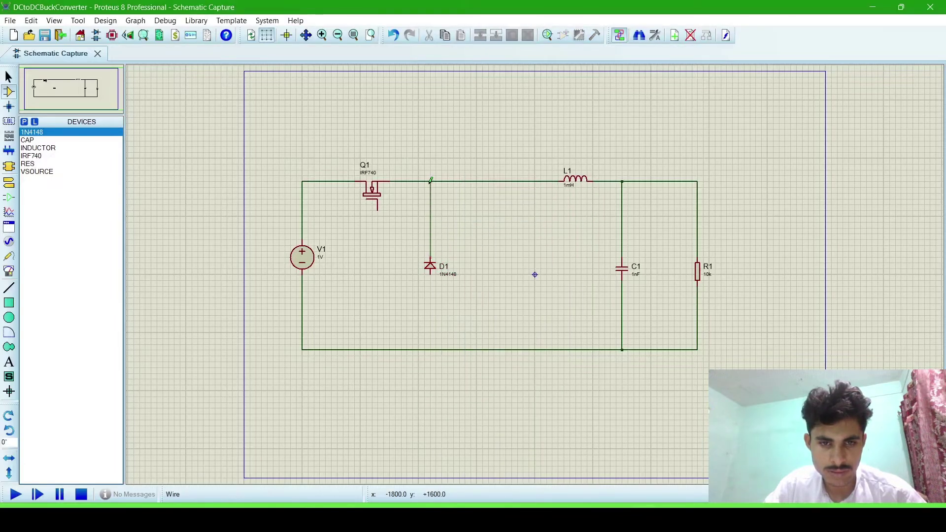
{"action": "left_click", "coordinate": [430, 274]}
{"action": "left_click", "coordinate": [430, 350]}
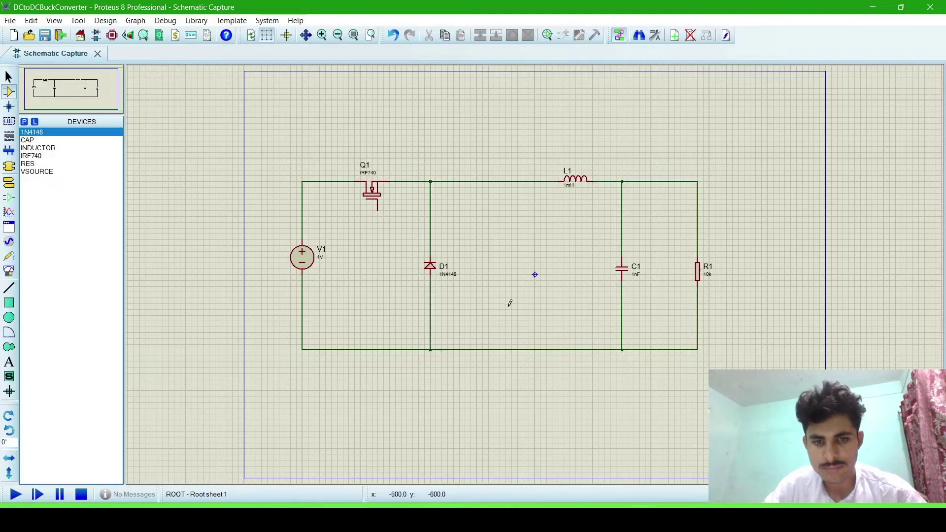
{"action": "double_click", "coordinate": [430, 267]}
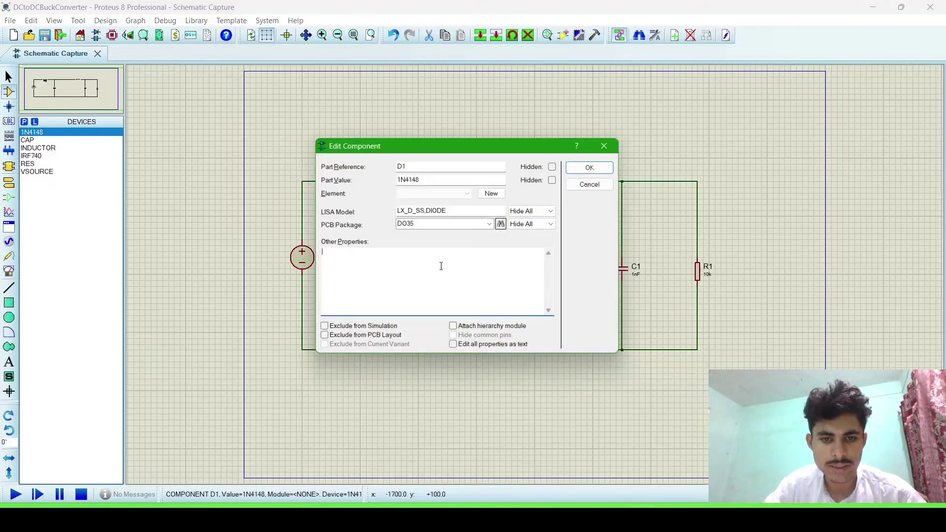
{"action": "left_click", "coordinate": [595, 183]}
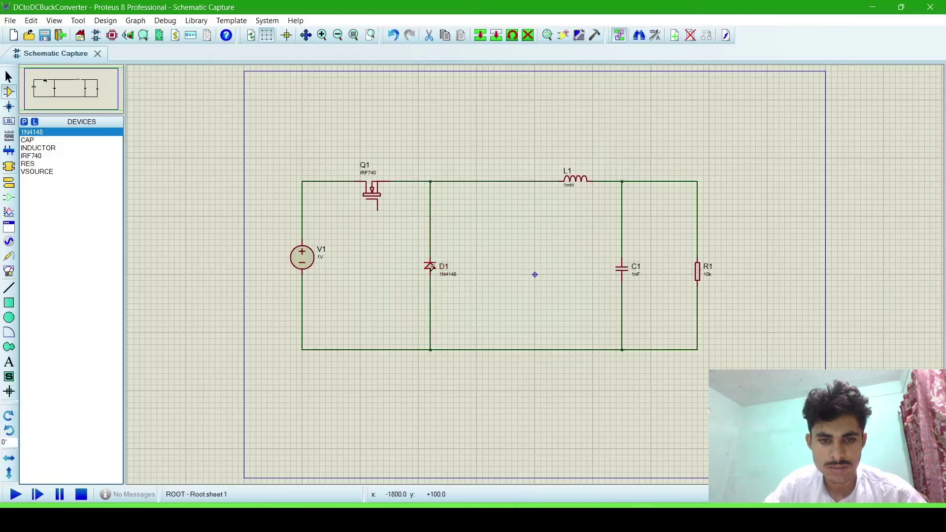
Step: Move D1 to the right and straighten its wires to both rails
{"action": "left_click", "coordinate": [432, 267]}
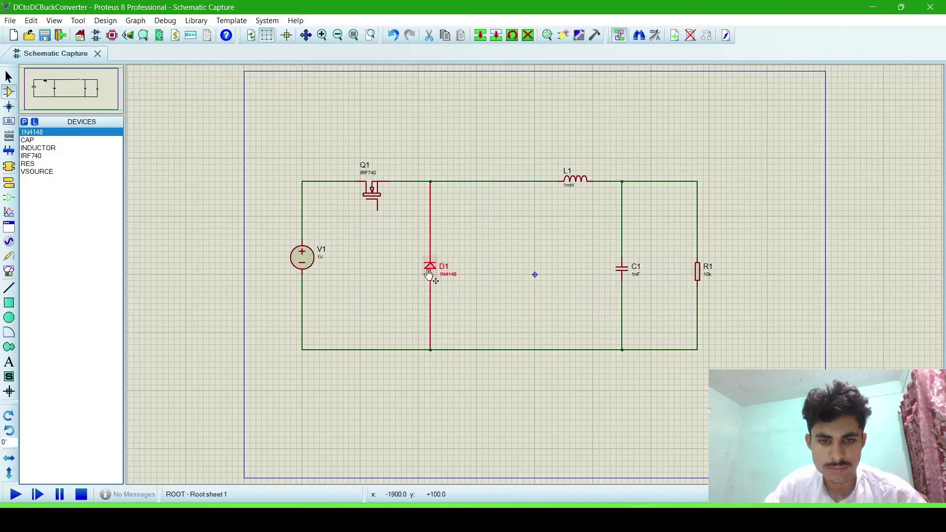
{"action": "left_click_drag", "start_coordinate": [429, 273], "coordinate": [458, 271]}
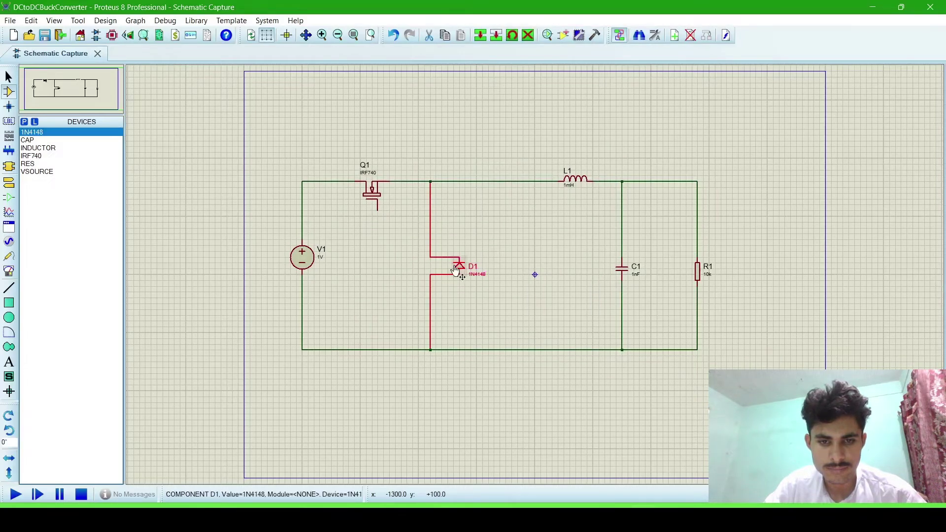
{"action": "left_click_drag", "start_coordinate": [431, 196], "coordinate": [457, 201]}
{"action": "left_click_drag", "start_coordinate": [428, 302], "coordinate": [458, 302]}
{"action": "left_click", "coordinate": [511, 309]}
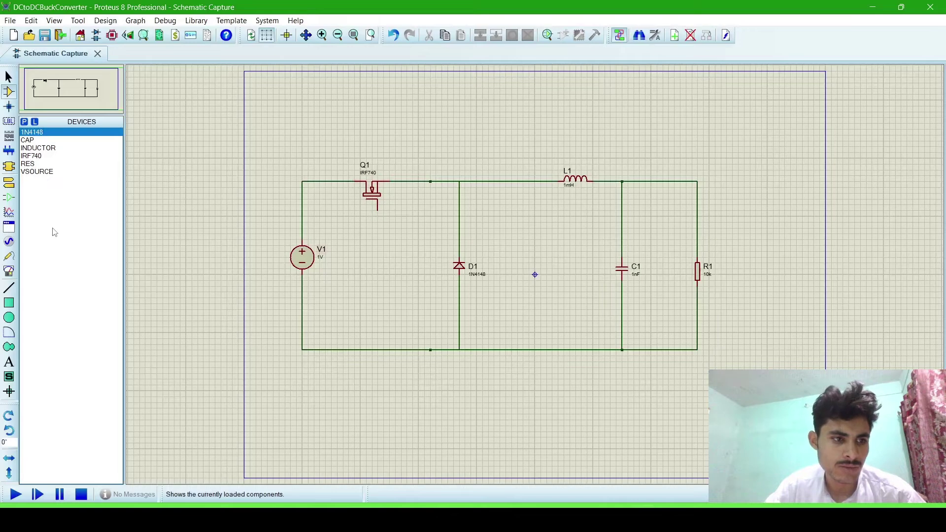
Step: Place a PULSE generator and wire it to Q1's gate
{"action": "left_click", "coordinate": [9, 242]}
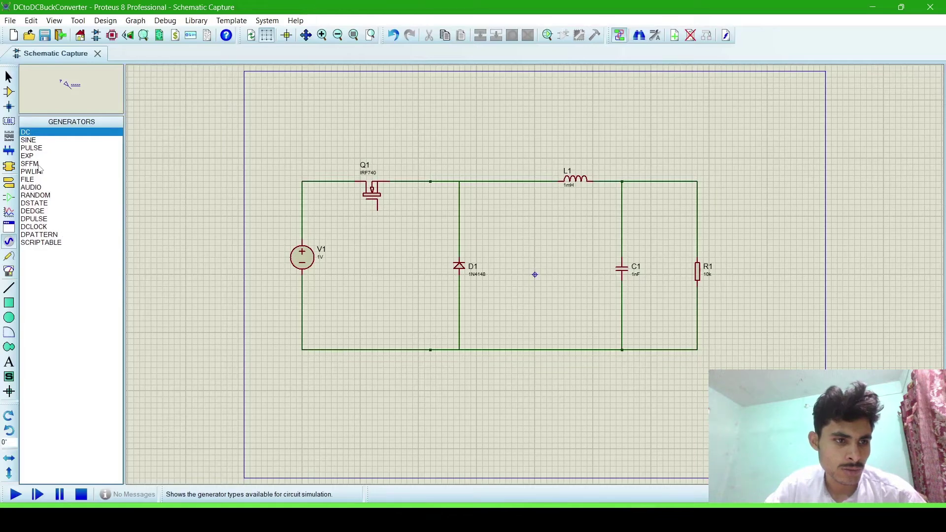
{"action": "left_click", "coordinate": [33, 149]}
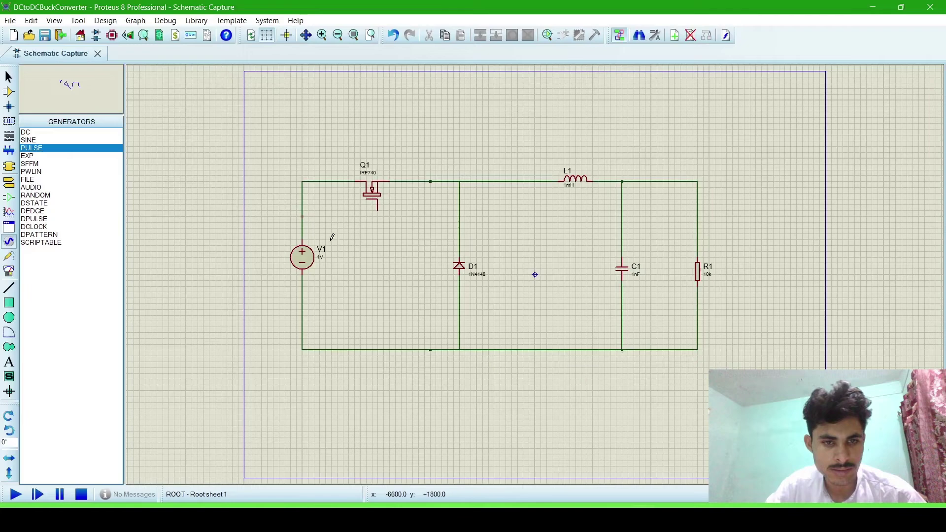
{"action": "left_click", "coordinate": [358, 245]}
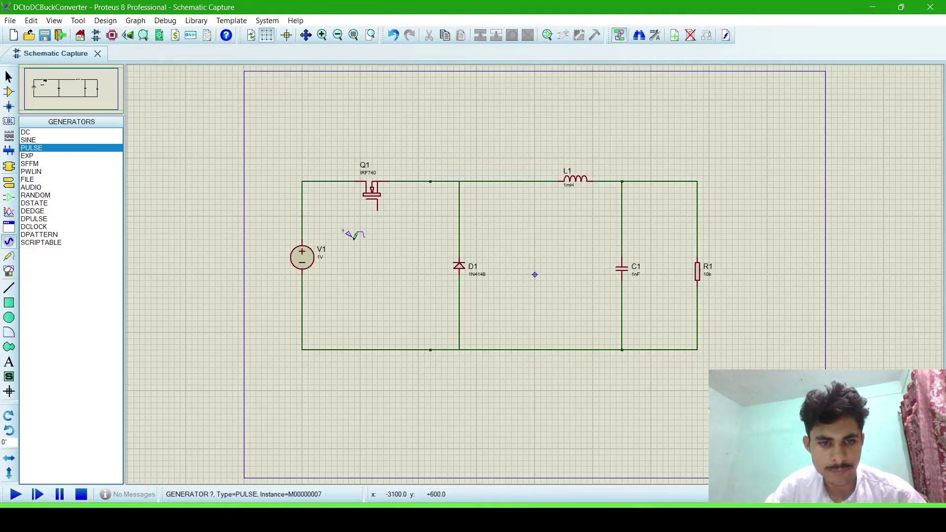
{"action": "left_click", "coordinate": [374, 236]}
{"action": "left_click", "coordinate": [365, 239]}
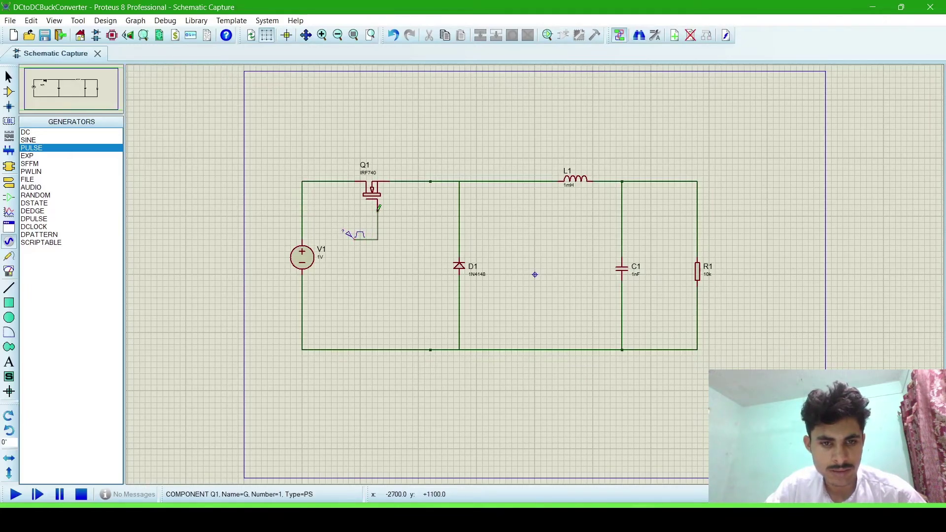
{"action": "left_click", "coordinate": [377, 211]}
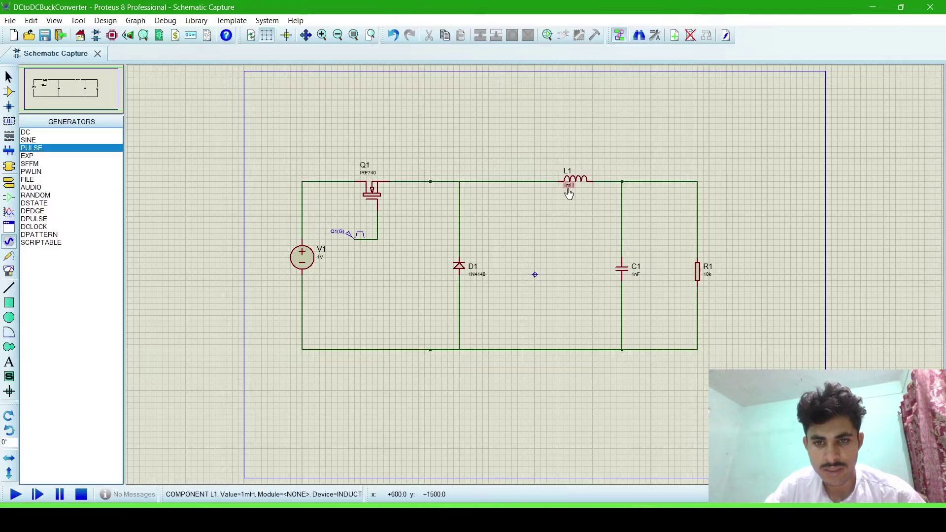
Step: Open C1's properties and clear its 1nF capacitance value
{"action": "double_click", "coordinate": [625, 275]}
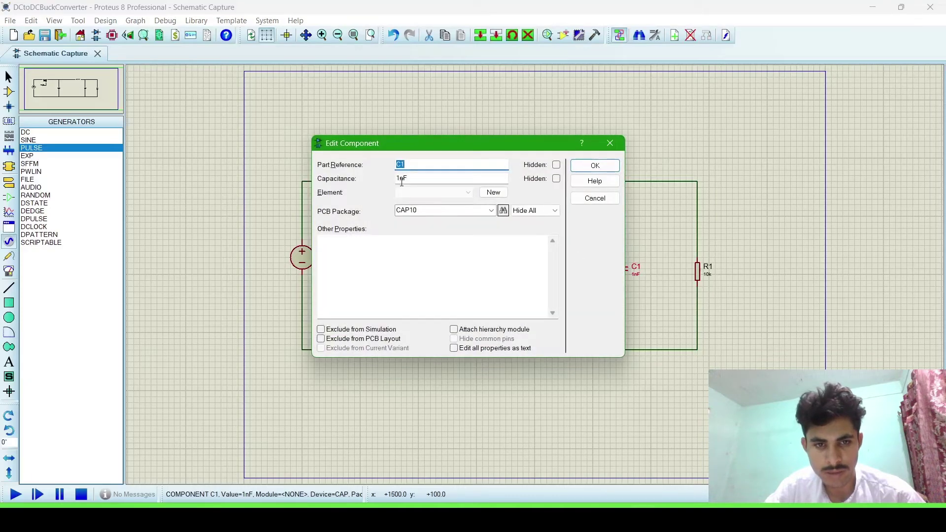
{"action": "left_click", "coordinate": [401, 180]}
{"action": "key", "text": "BackSpace"}
{"action": "key", "text": "BackSpace"}
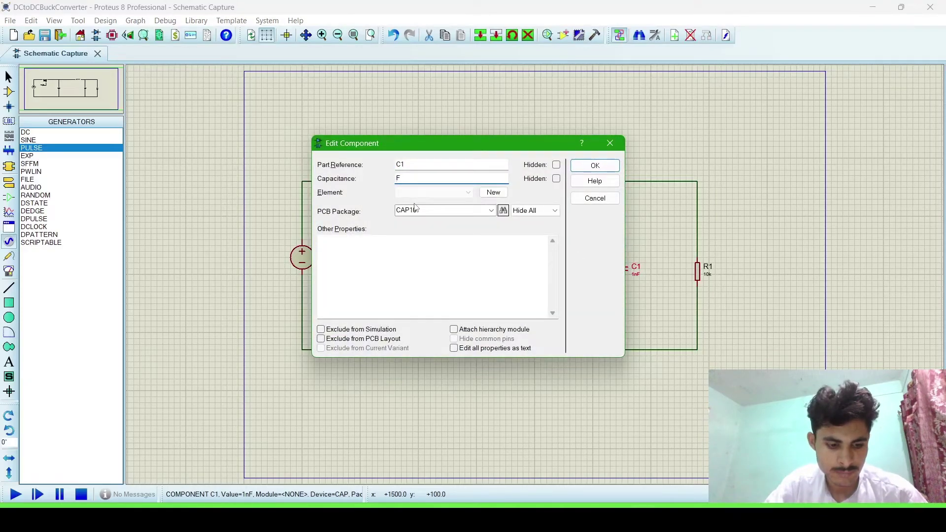
Step: Set C1's capacitance to 3uF and R1's resistance to 1k
{"action": "type", "text": "3u"}
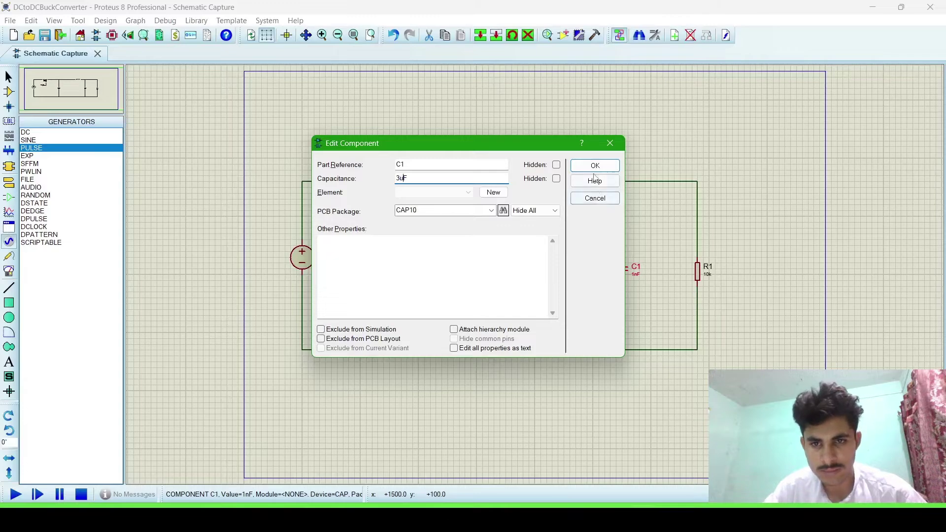
{"action": "left_click", "coordinate": [595, 166]}
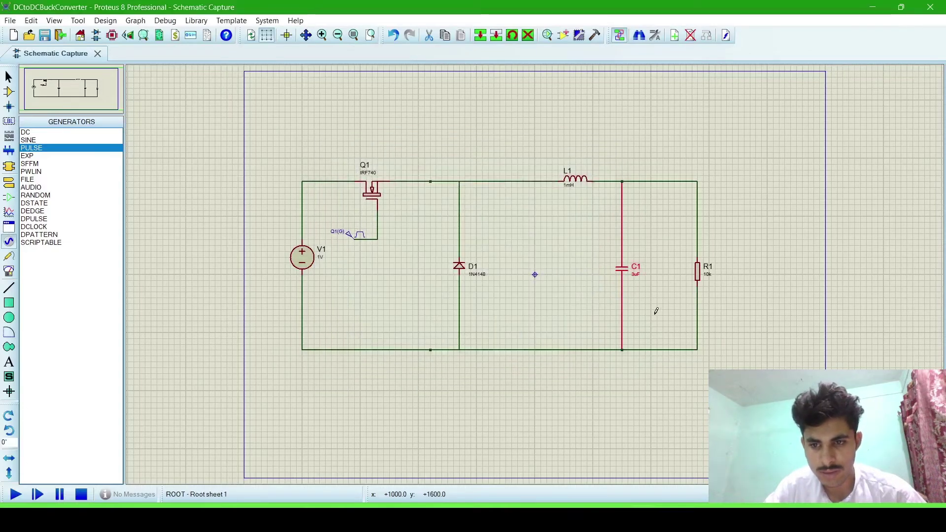
{"action": "double_click", "coordinate": [698, 272]}
{"action": "left_click", "coordinate": [405, 179]}
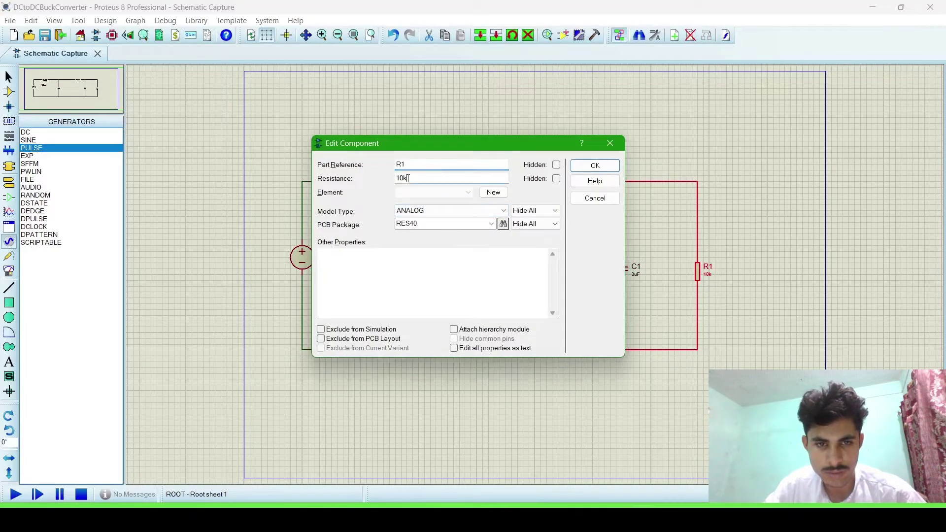
{"action": "key", "text": "BackSpace"}
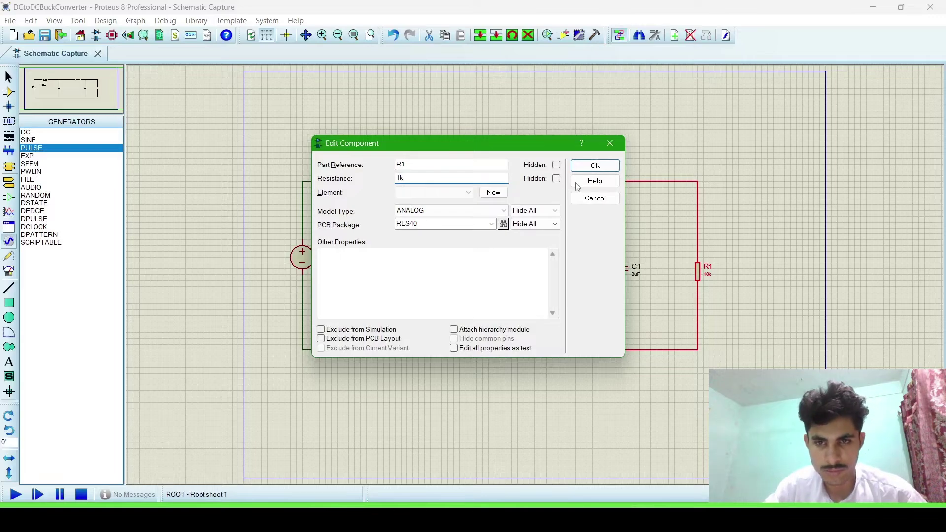
{"action": "left_click", "coordinate": [595, 166]}
{"action": "left_click", "coordinate": [725, 280]}
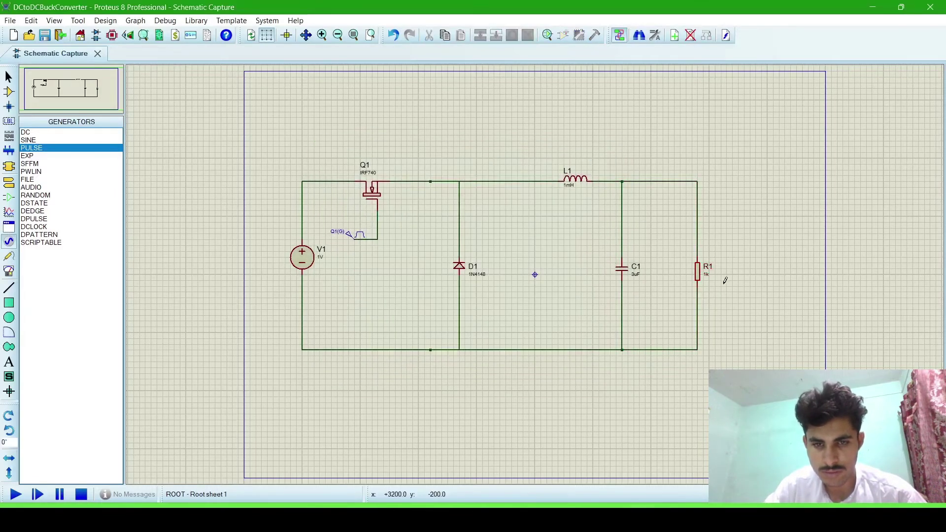
Step: Set voltage source V1 to 100V
{"action": "left_click", "coordinate": [314, 255]}
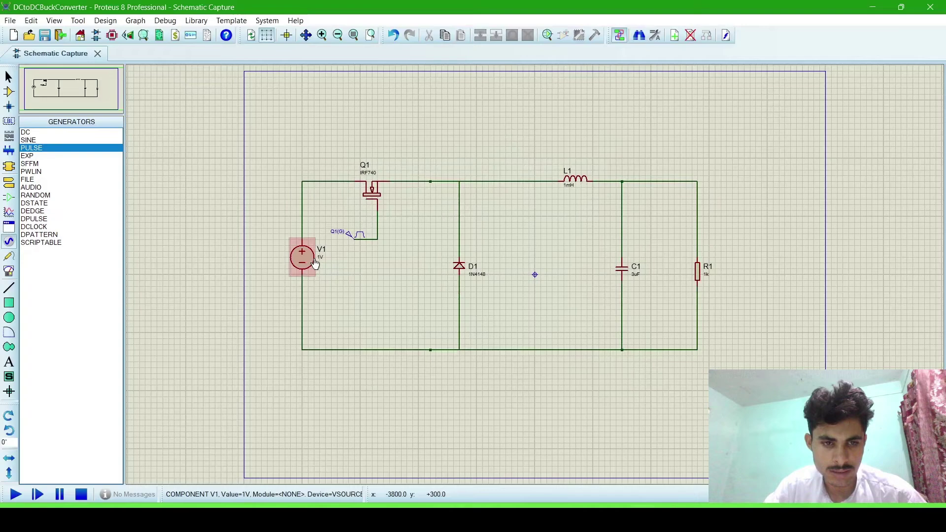
{"action": "left_click", "coordinate": [315, 255]}
{"action": "left_click", "coordinate": [400, 181]}
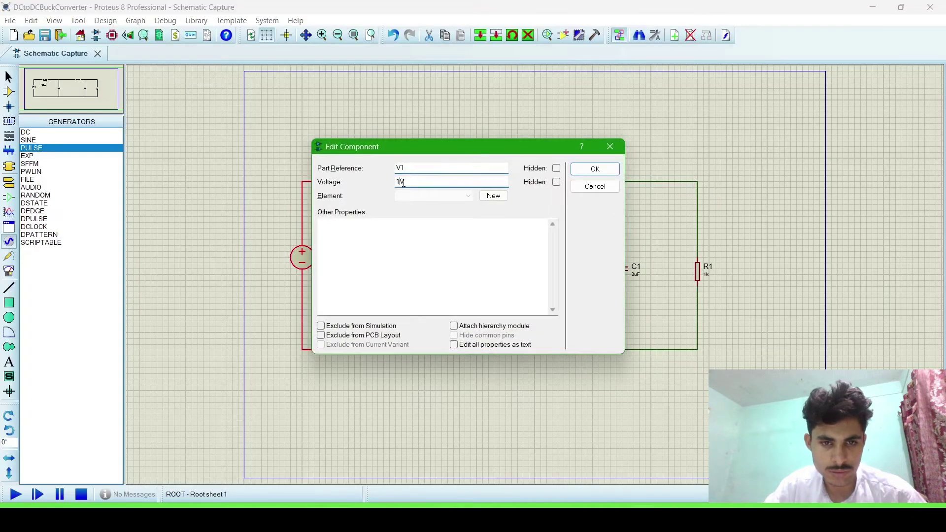
{"action": "type", "text": "0"}
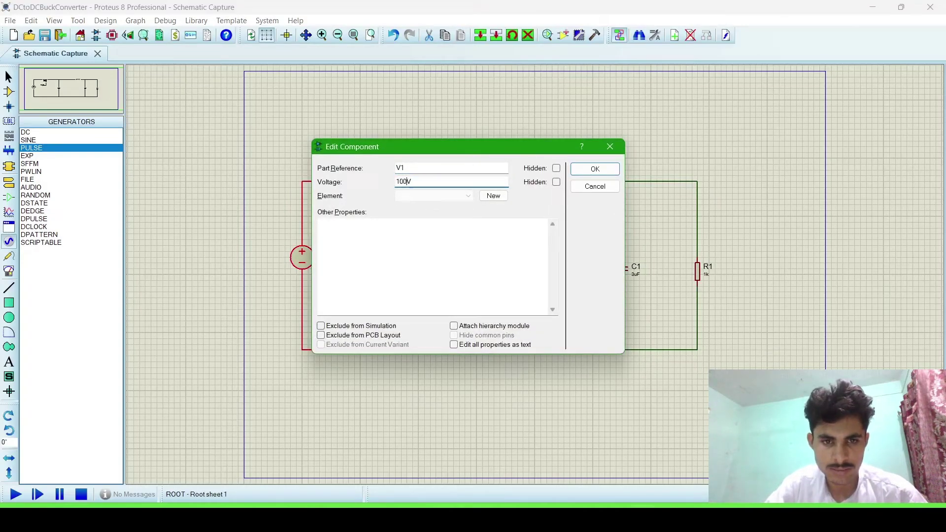
{"action": "type", "text": "0"}
{"action": "left_click", "coordinate": [595, 169]}
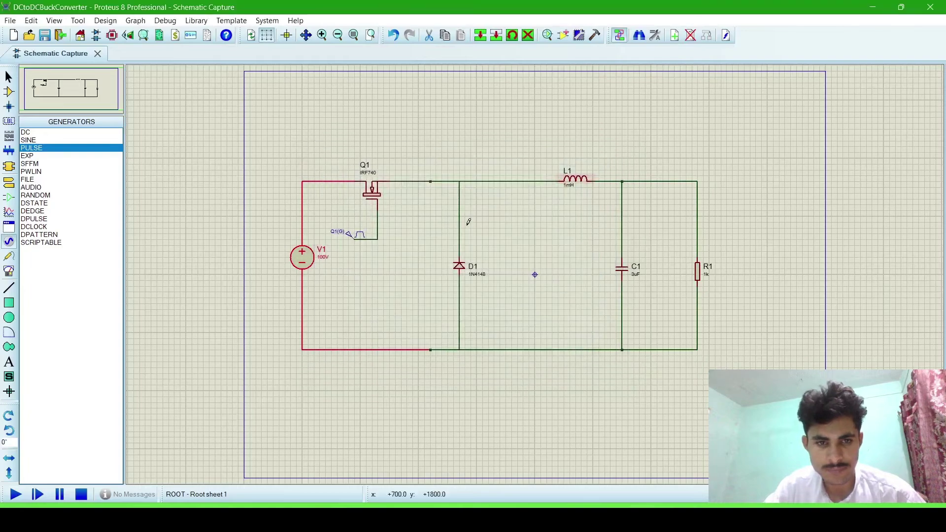
Step: Set the Q1 gate pulse generator to a 15 V high level, 15% pulse width and 50 kHz
{"action": "left_click", "coordinate": [385, 276]}
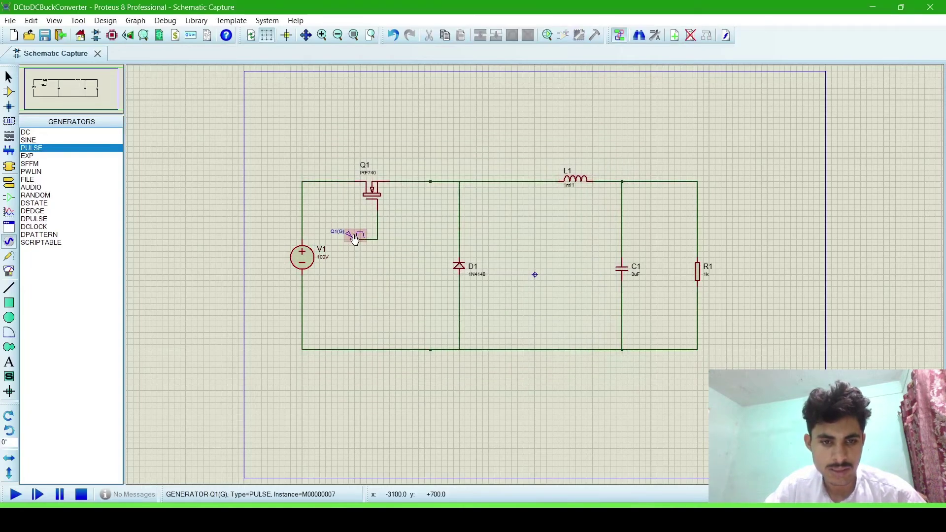
{"action": "double_click", "coordinate": [354, 237]}
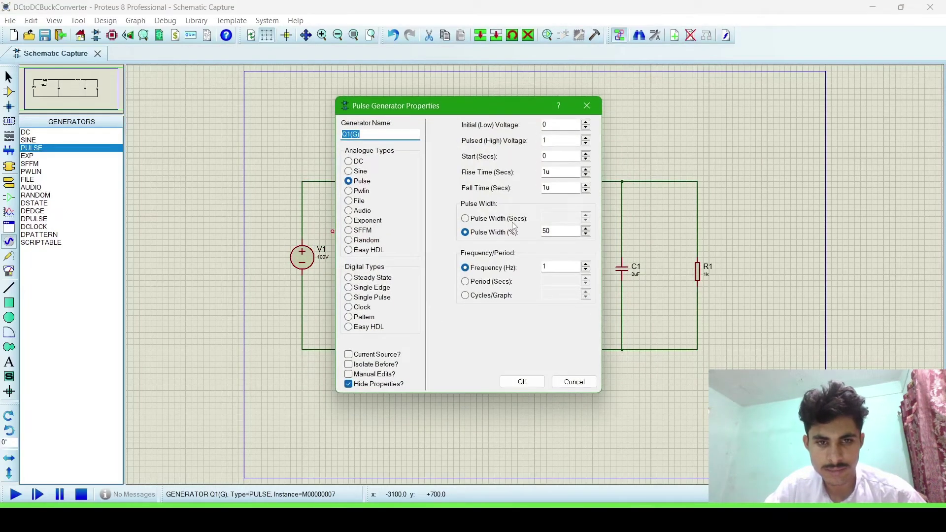
{"action": "left_click", "coordinate": [551, 143]}
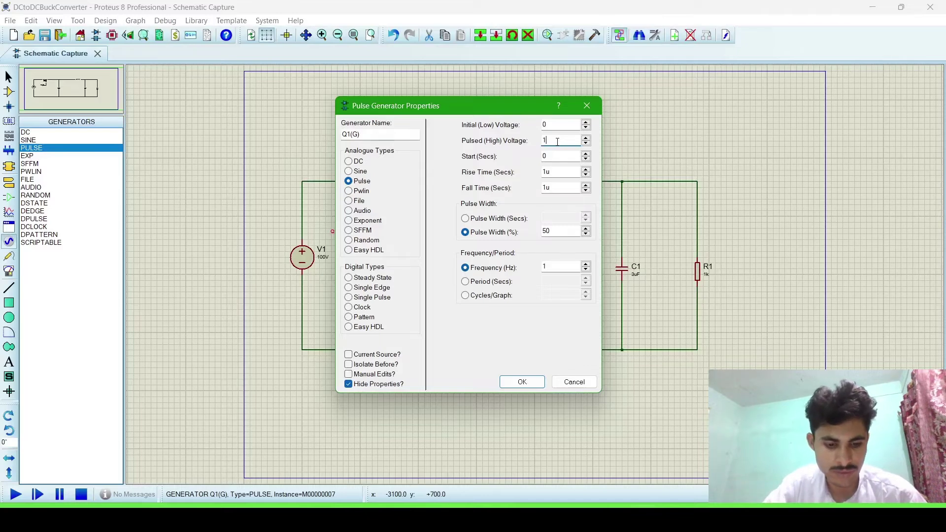
{"action": "left_click", "coordinate": [555, 231]}
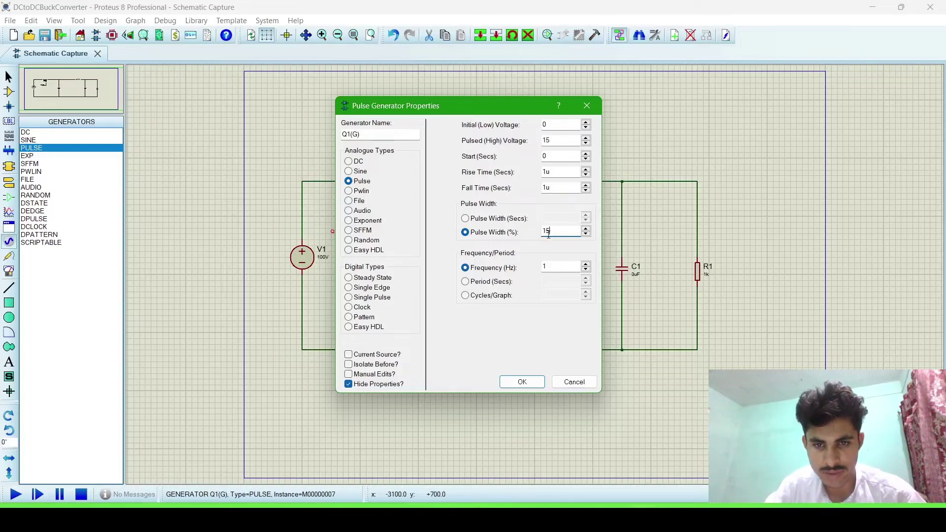
{"action": "left_click", "coordinate": [555, 266]}
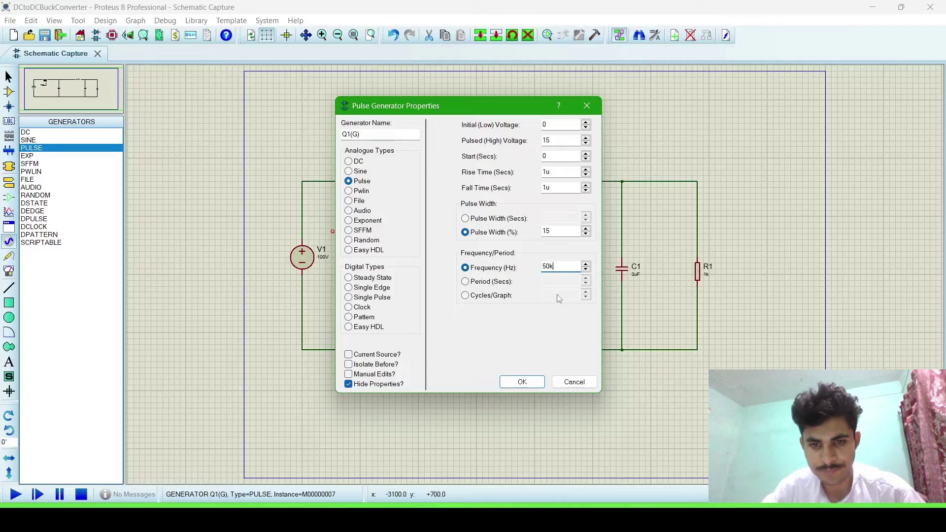
{"action": "left_click", "coordinate": [523, 383]}
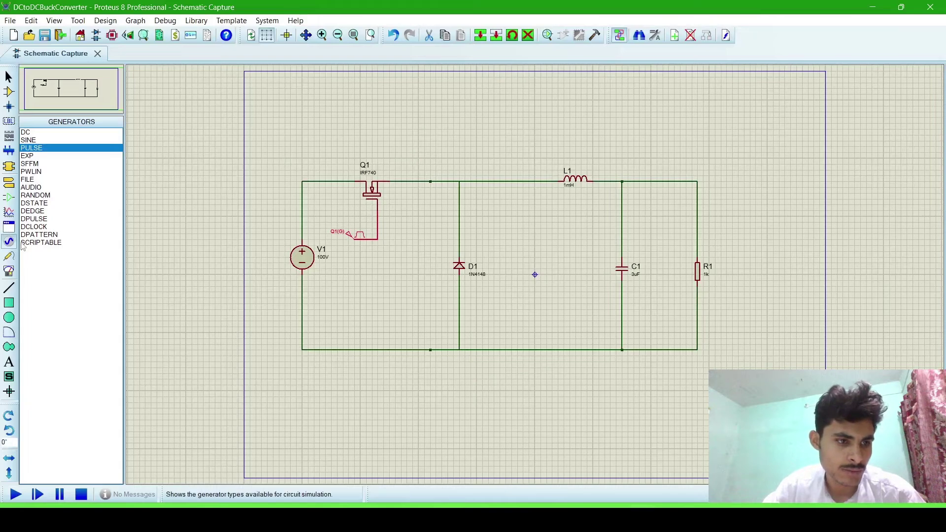
Step: Place a GROUND terminal below D1 and try wiring it up to the bottom rail
{"action": "left_click", "coordinate": [9, 184]}
{"action": "left_click", "coordinate": [35, 172]}
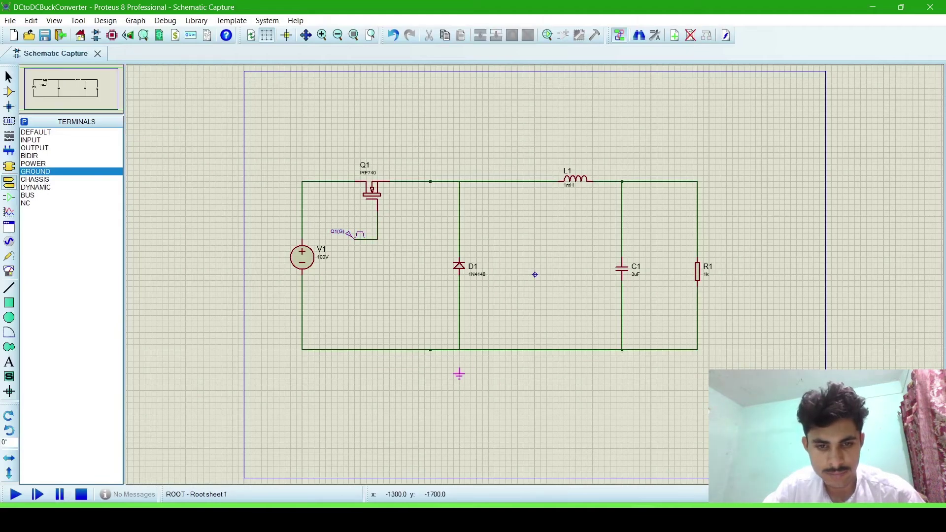
{"action": "left_click", "coordinate": [459, 374]}
{"action": "left_click", "coordinate": [460, 367]}
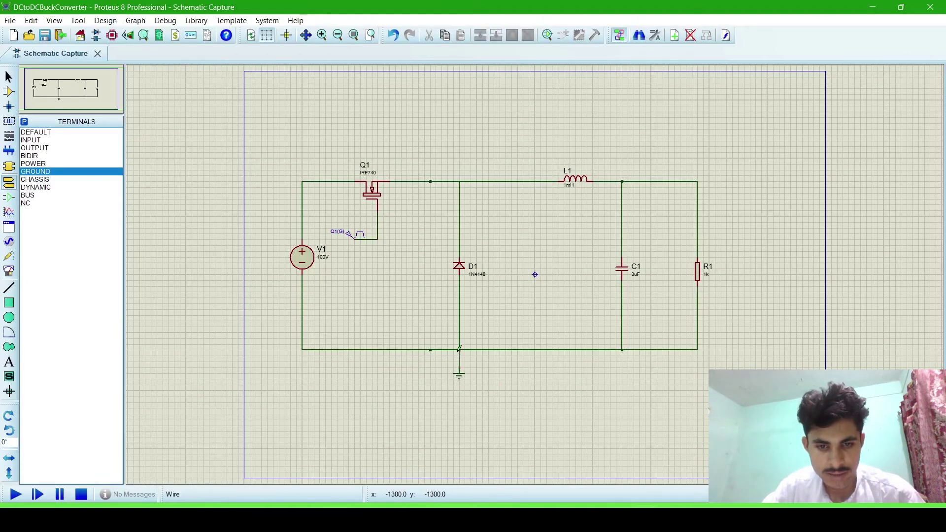
{"action": "left_click", "coordinate": [459, 350]}
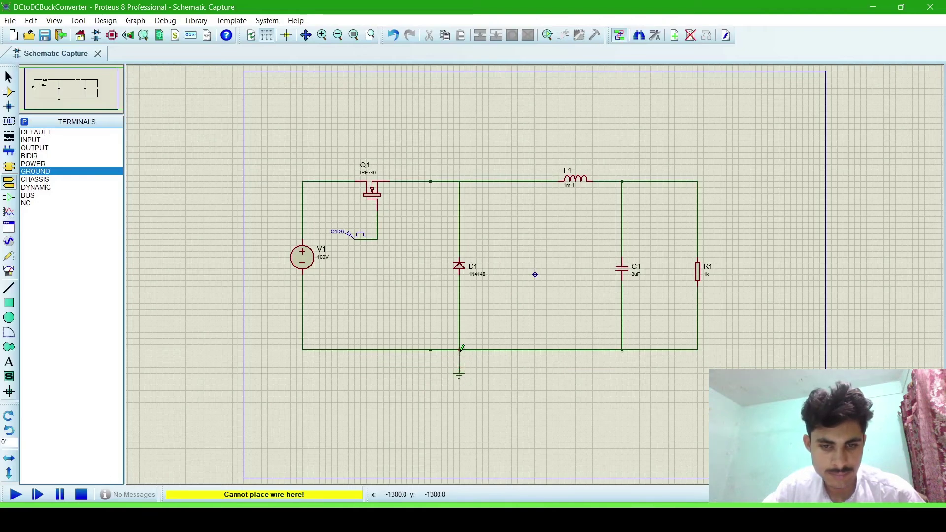
Step: Move the ground terminal under the bottom-rail junction and wire its pin to the rail
{"action": "left_click", "coordinate": [459, 374]}
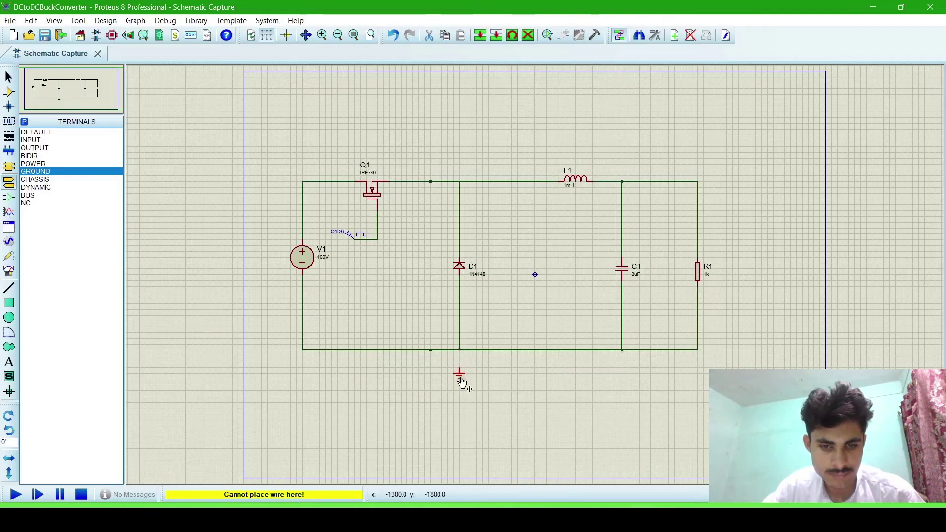
{"action": "mouse_move", "coordinate": [448, 375]}
{"action": "left_mouse_down"}
{"action": "mouse_move", "coordinate": [423, 374]}
{"action": "mouse_move", "coordinate": [432, 378]}
{"action": "left_mouse_up"}
{"action": "left_click", "coordinate": [448, 363]}
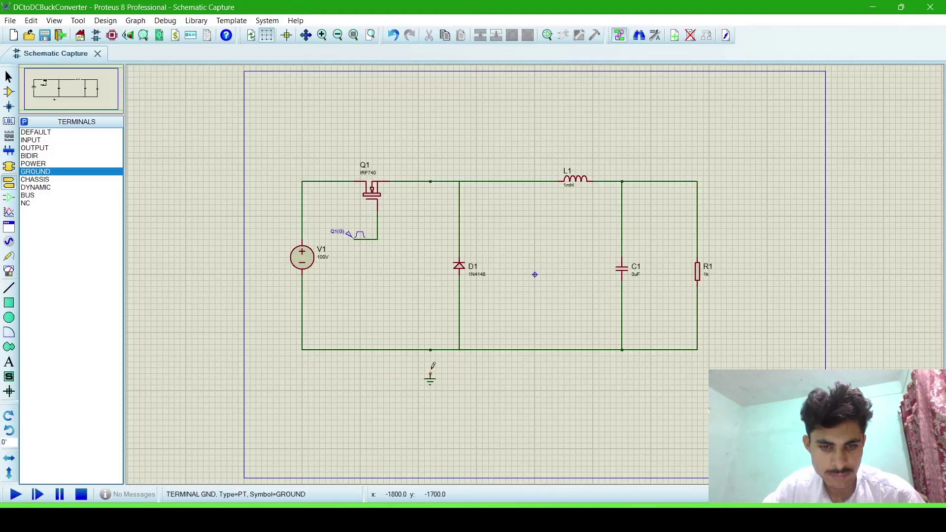
{"action": "left_click", "coordinate": [431, 369]}
{"action": "left_click", "coordinate": [432, 350]}
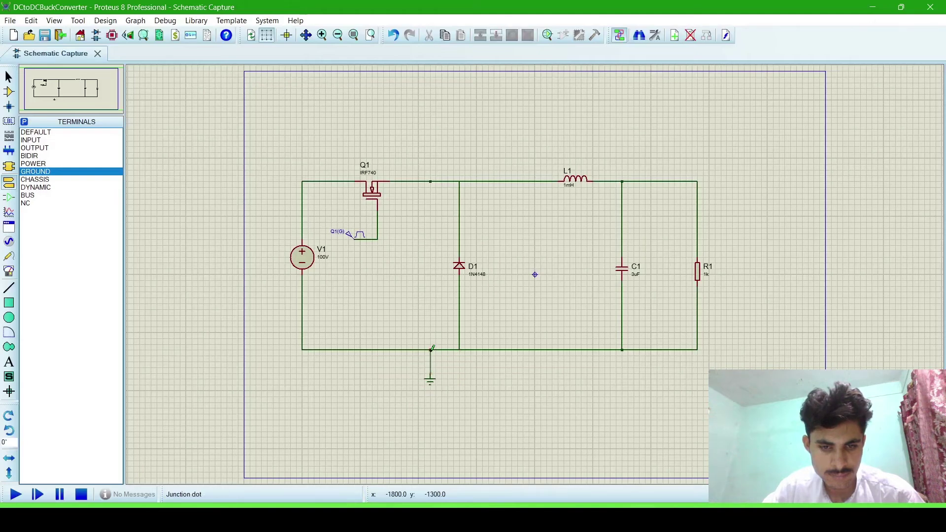
Step: Run the simulation, then place a DC VOLTMETER to the right of R1
{"action": "left_click", "coordinate": [16, 495]}
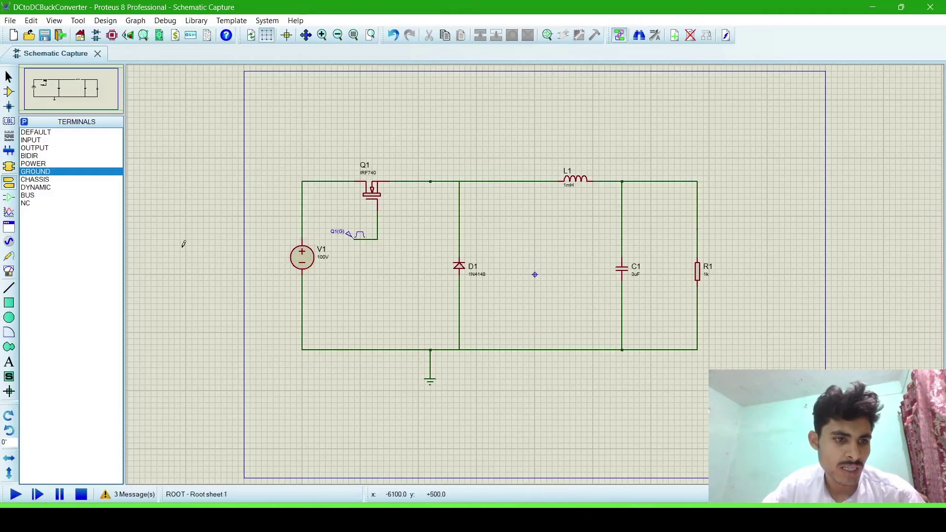
{"action": "left_click", "coordinate": [9, 271]}
{"action": "left_click", "coordinate": [46, 195]}
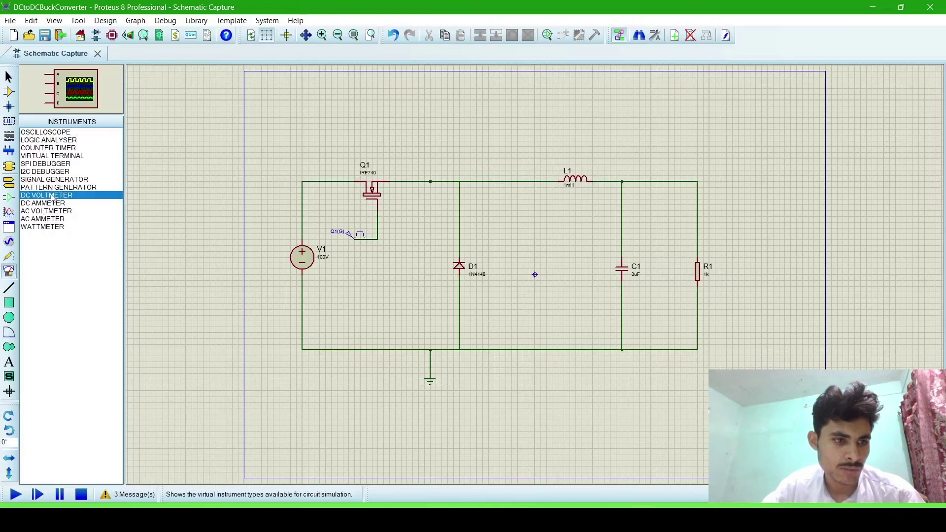
{"action": "left_click", "coordinate": [755, 263]}
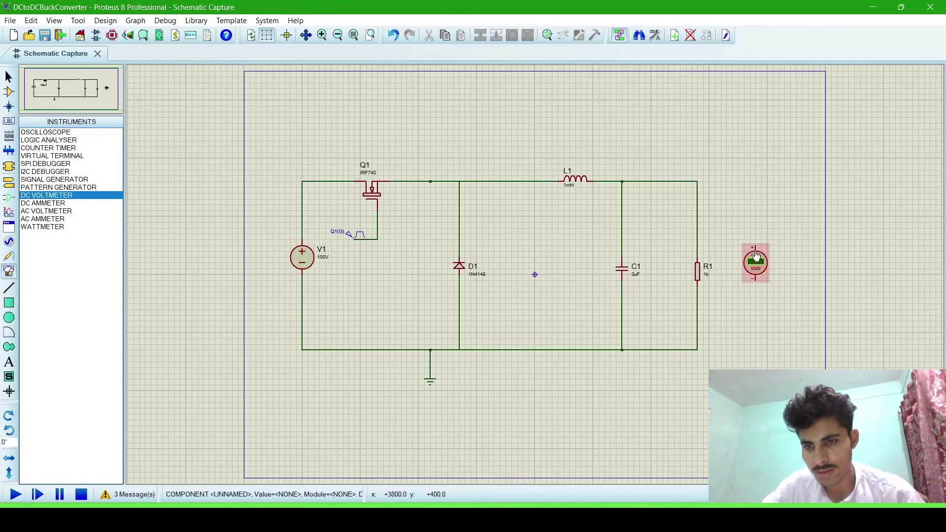
Step: Wire the voltmeter's + lead to R1's top node and its − lead to R1's bottom node
{"action": "left_click", "coordinate": [755, 246]}
{"action": "left_click", "coordinate": [697, 182]}
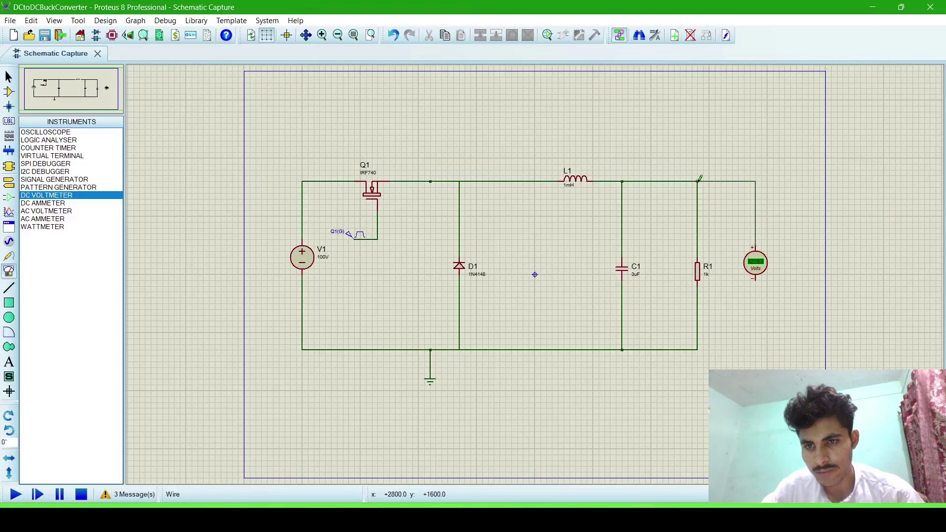
{"action": "left_click", "coordinate": [756, 279]}
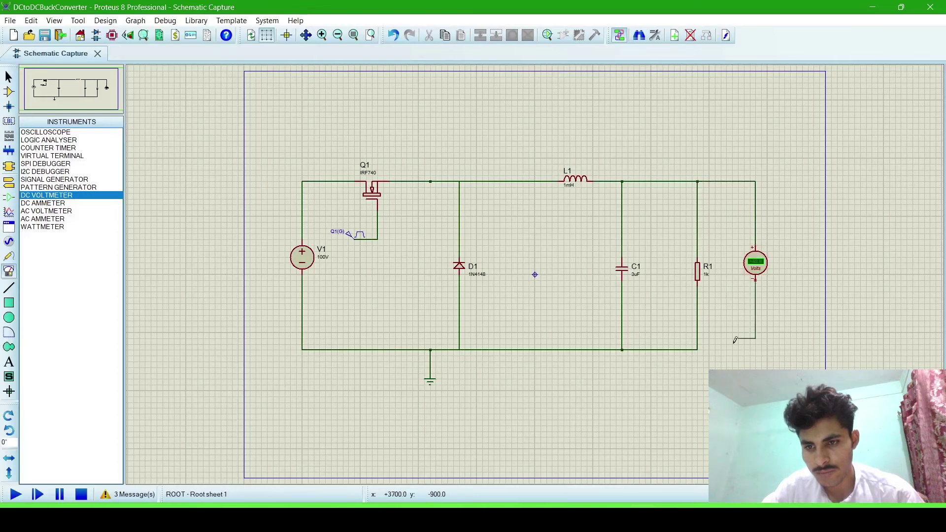
{"action": "left_click", "coordinate": [698, 349]}
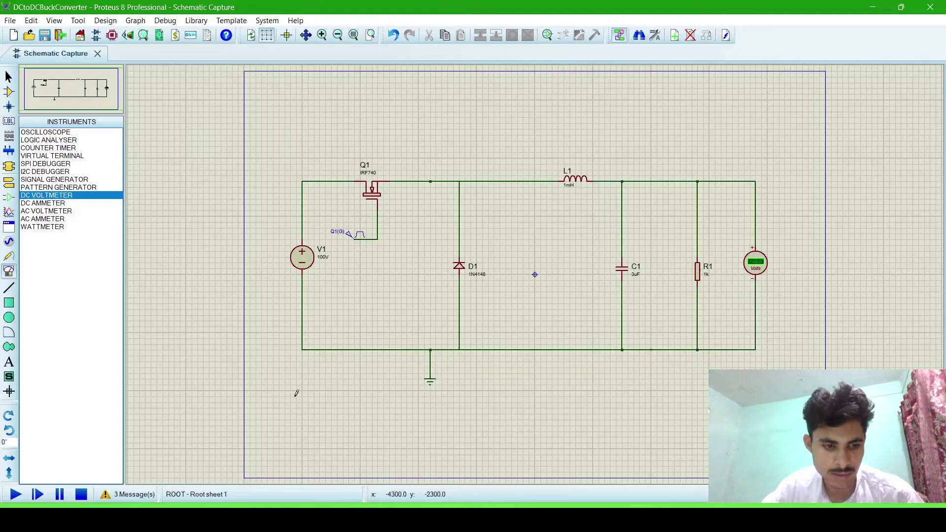
{"action": "left_click", "coordinate": [15, 494]}
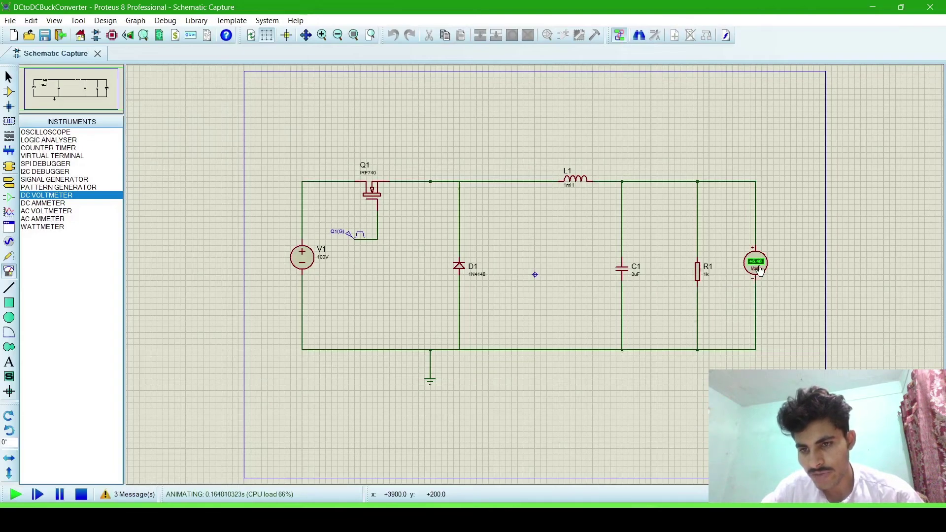
{"action": "scroll", "coordinate": [759, 269], "scroll_direction": "up", "scroll_amount": 1}
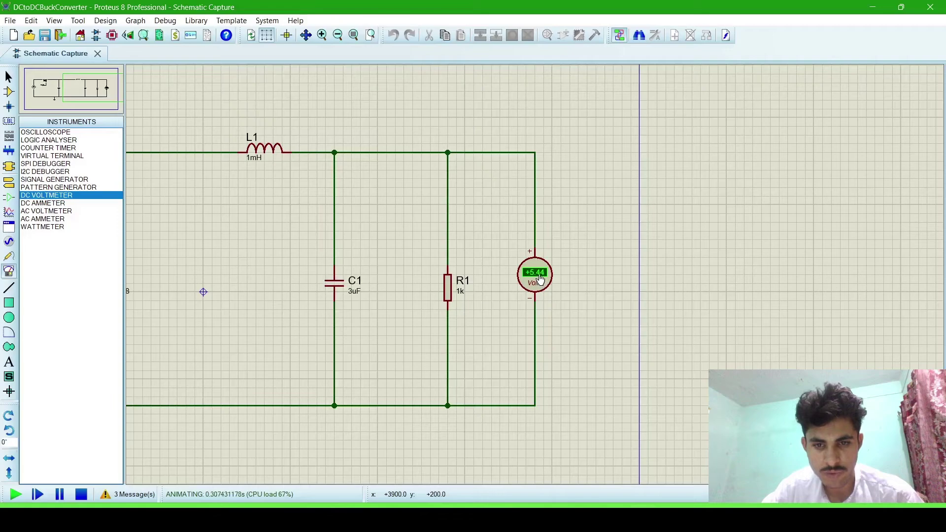
{"action": "scroll", "coordinate": [487, 281], "scroll_direction": "down", "scroll_amount": 1}
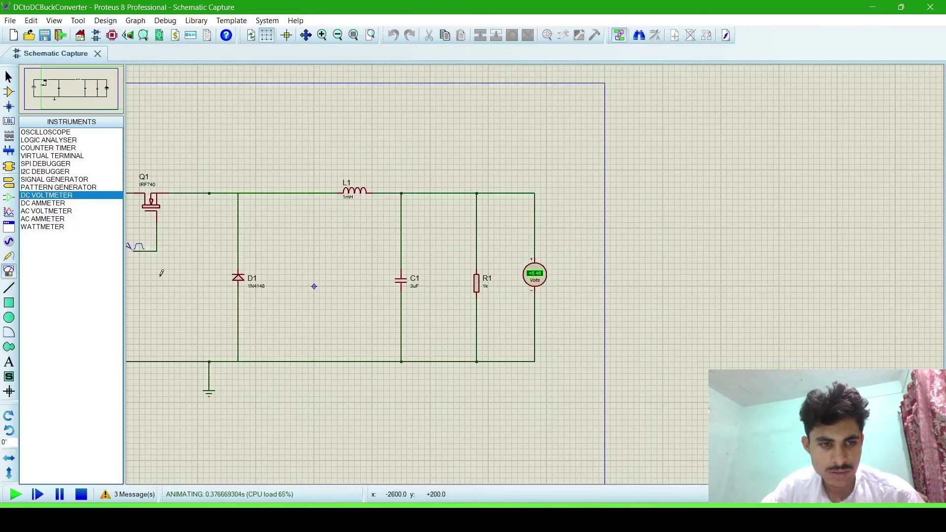
{"action": "scroll", "coordinate": [162, 272], "scroll_direction": "down", "scroll_amount": 1}
{"action": "left_click", "coordinate": [353, 35]}
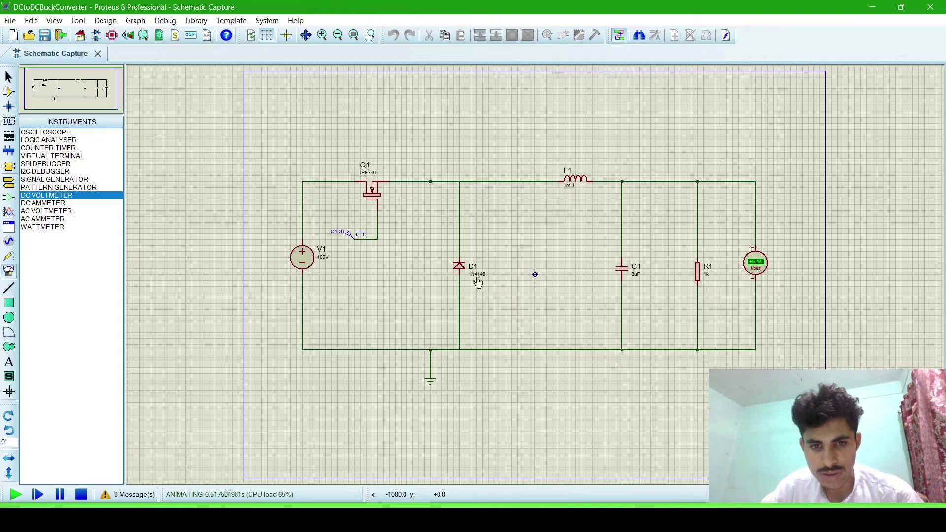
{"action": "key", "text": "Escape"}
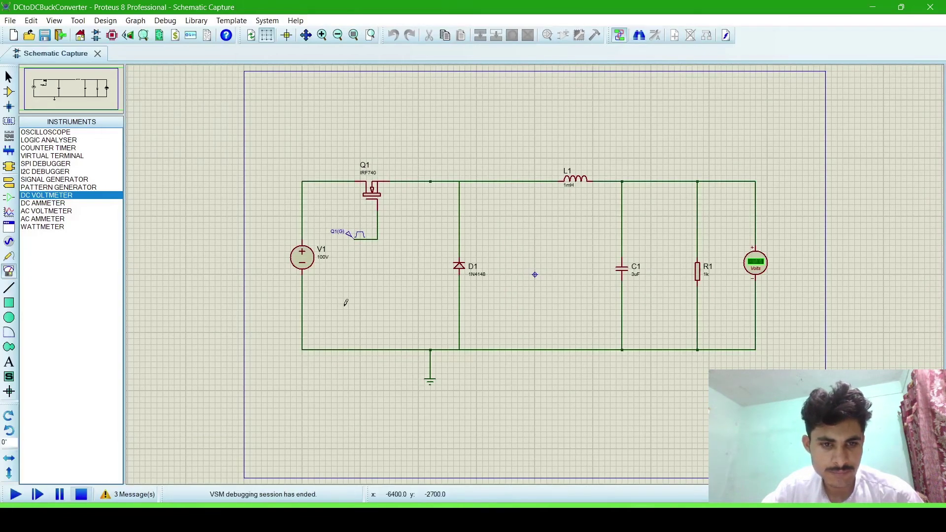
Step: Set the gate pulse width to 13%, then run and stop the simulation to check the output
{"action": "double_click", "coordinate": [360, 238]}
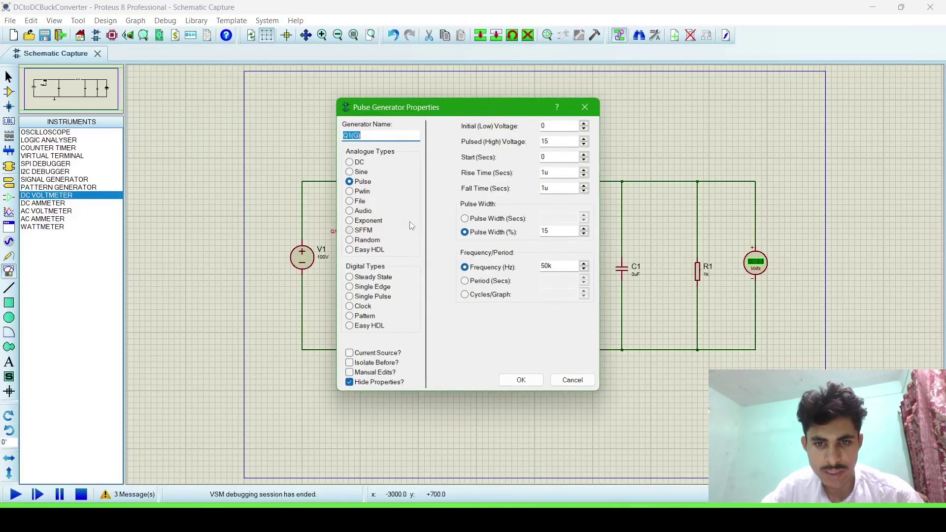
{"action": "left_click", "coordinate": [553, 234]}
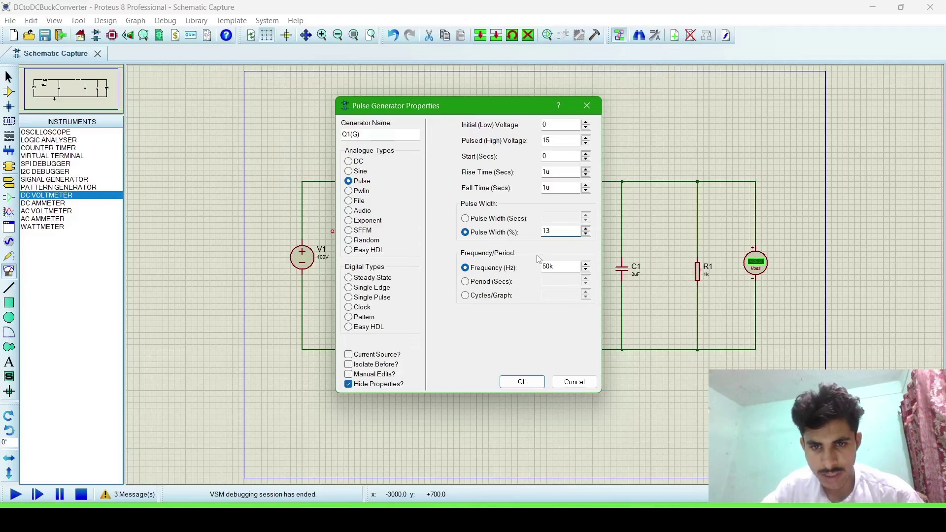
{"action": "left_click", "coordinate": [522, 382]}
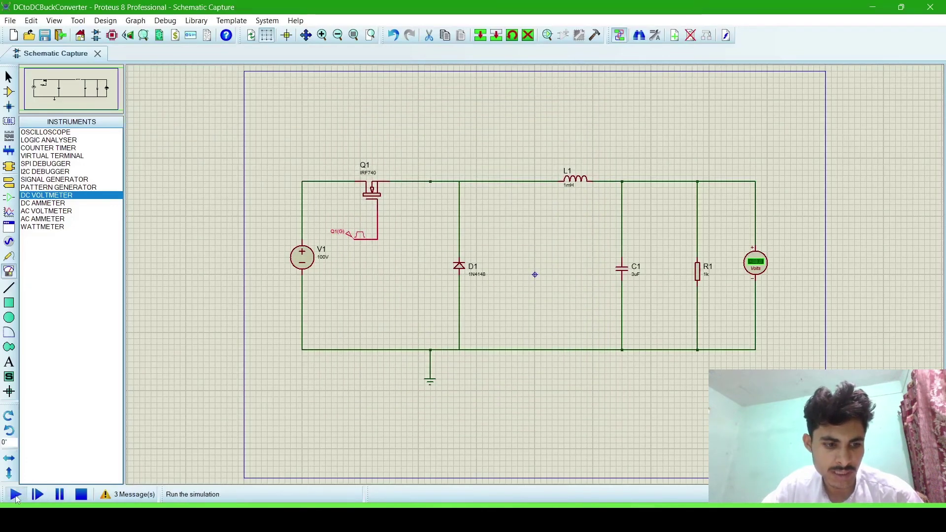
{"action": "left_click", "coordinate": [16, 495]}
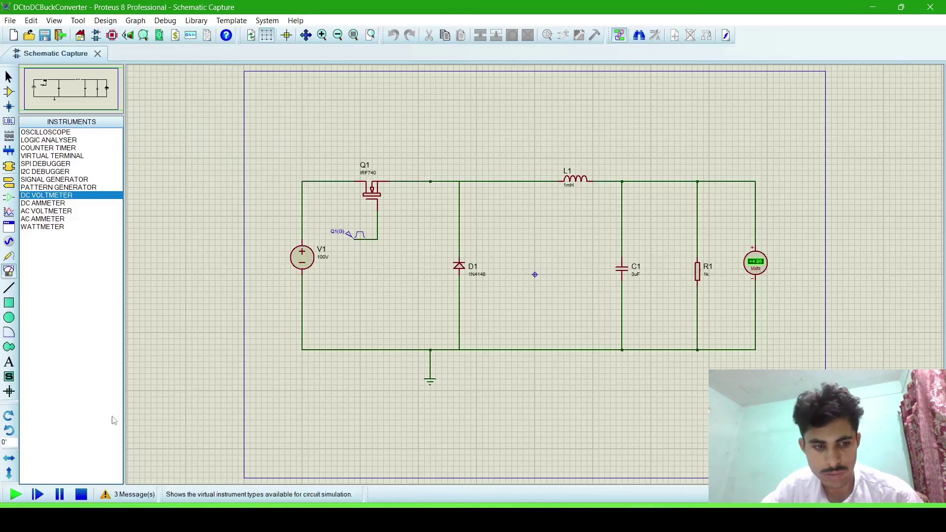
{"action": "left_click", "coordinate": [83, 494]}
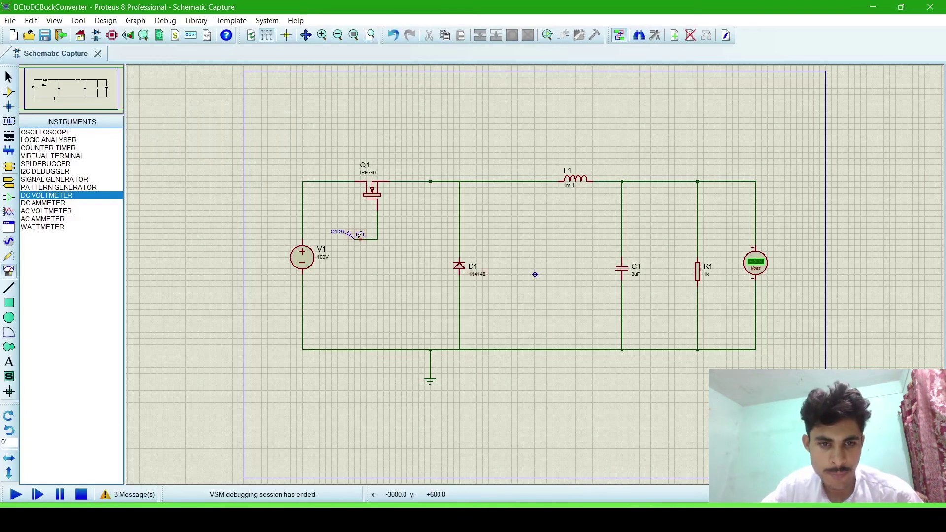
Step: Refine the gate pulse generator's pulse width from 13% to 13.3%
{"action": "double_click", "coordinate": [348, 233]}
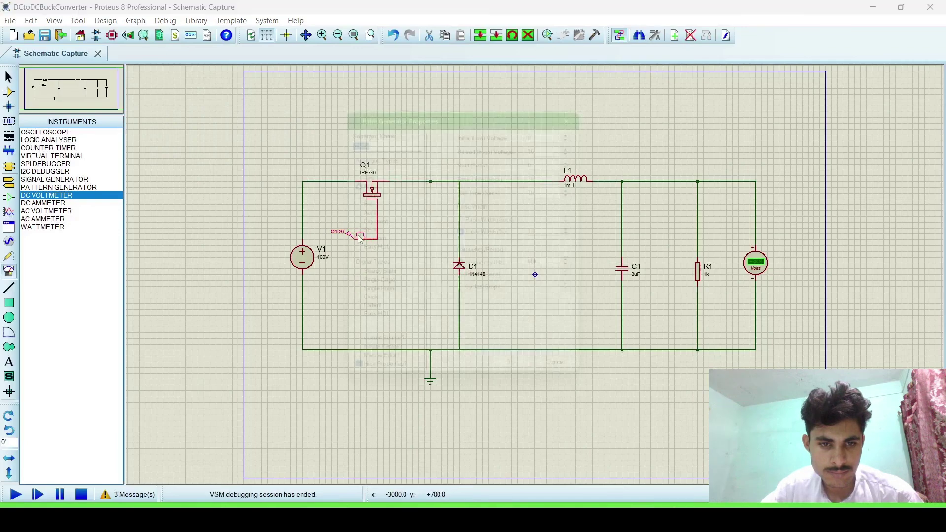
{"action": "left_click", "coordinate": [563, 230]}
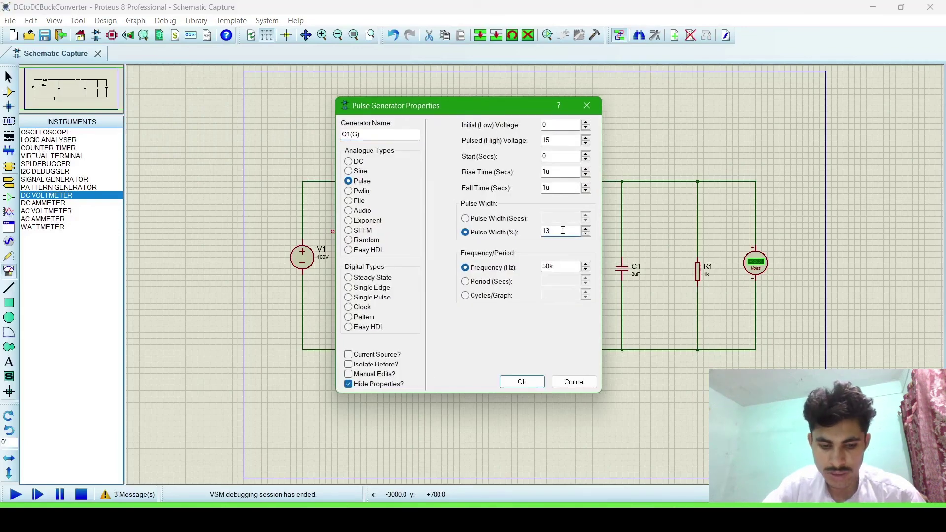
{"action": "key", "text": "BackSpace"}
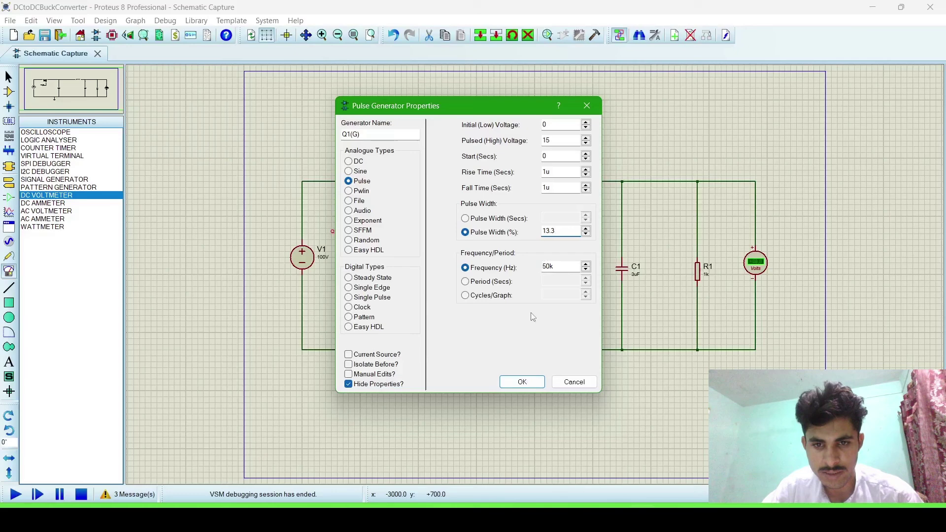
{"action": "left_click", "coordinate": [522, 382]}
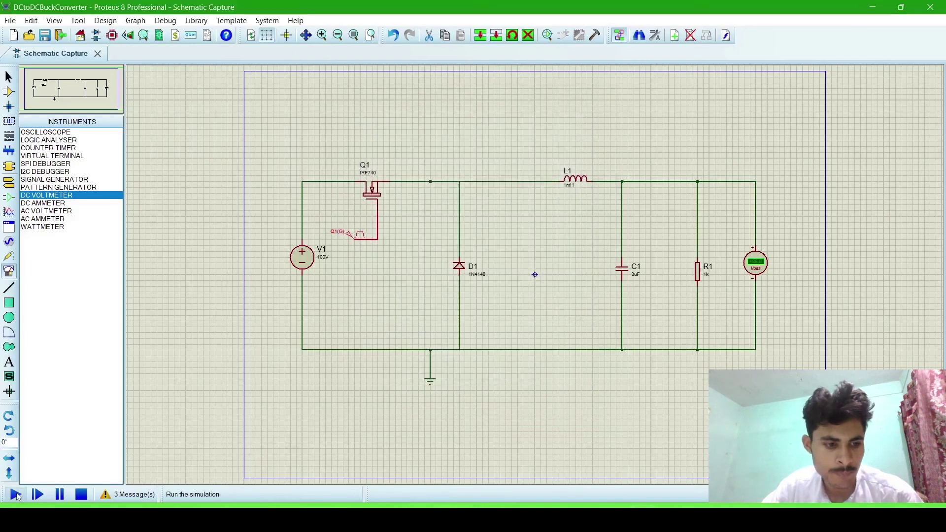
Step: Run the simulation at 13.3% pulse width to get a new DC voltmeter reading across R1
{"action": "left_click", "coordinate": [15, 495]}
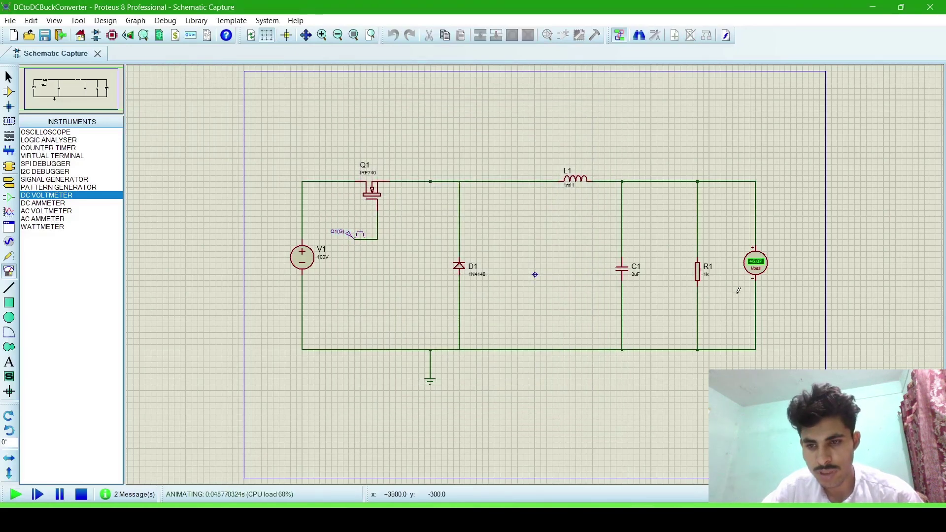